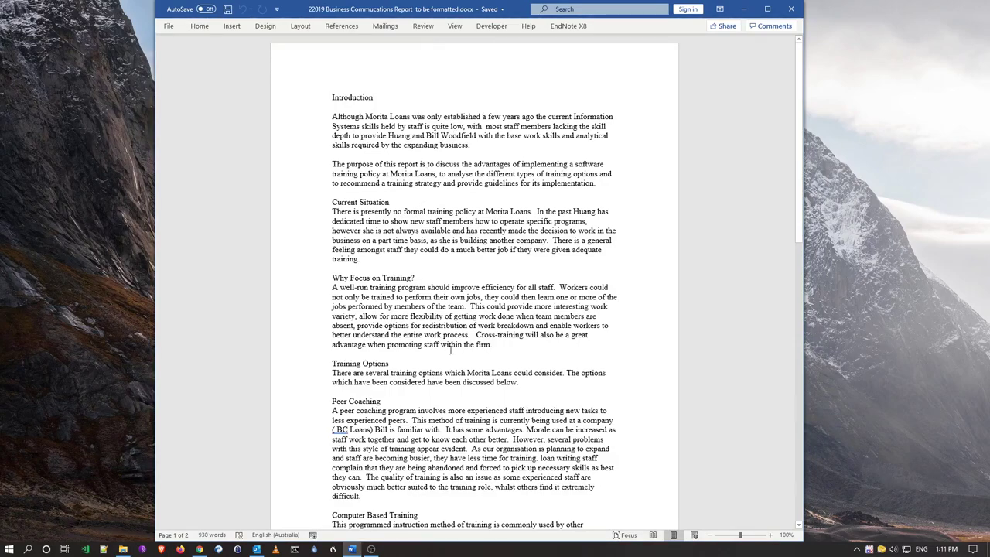
# Review the report by selecting the Introduction, Current Situation and Recommendations passages
pyautogui.moveTo(613, 374); pyautogui.dragTo(343, 93)
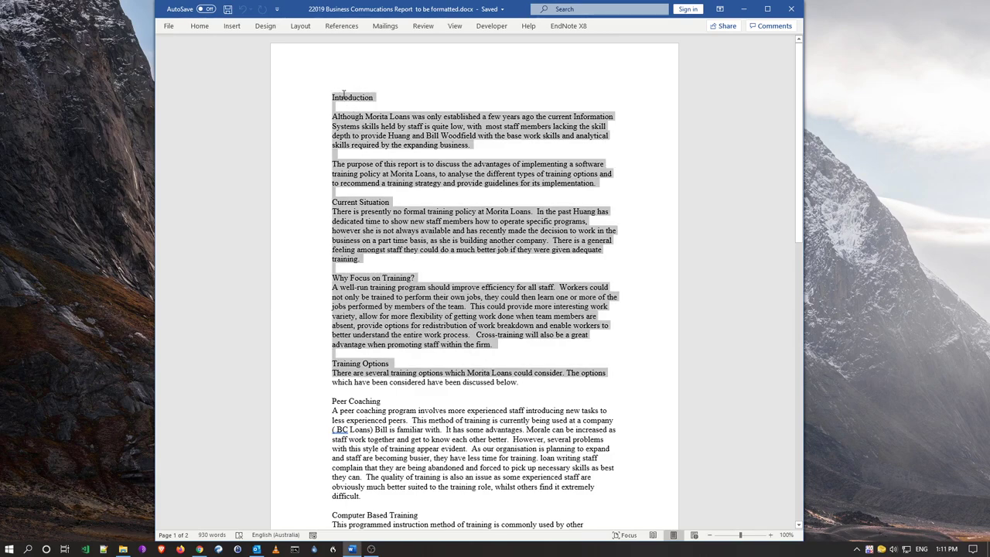
pyautogui.click(430, 173)
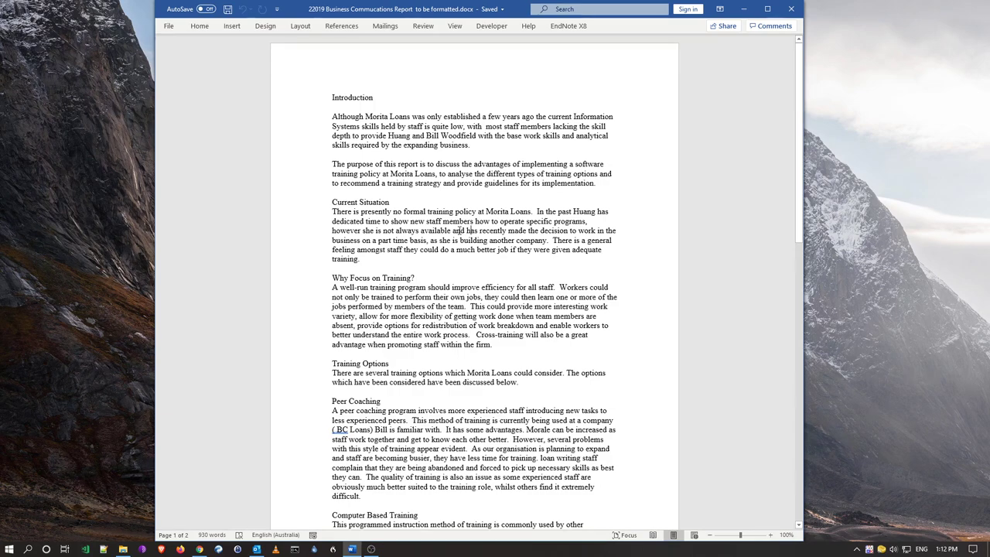
pyautogui.moveTo(391, 263); pyautogui.dragTo(332, 97)
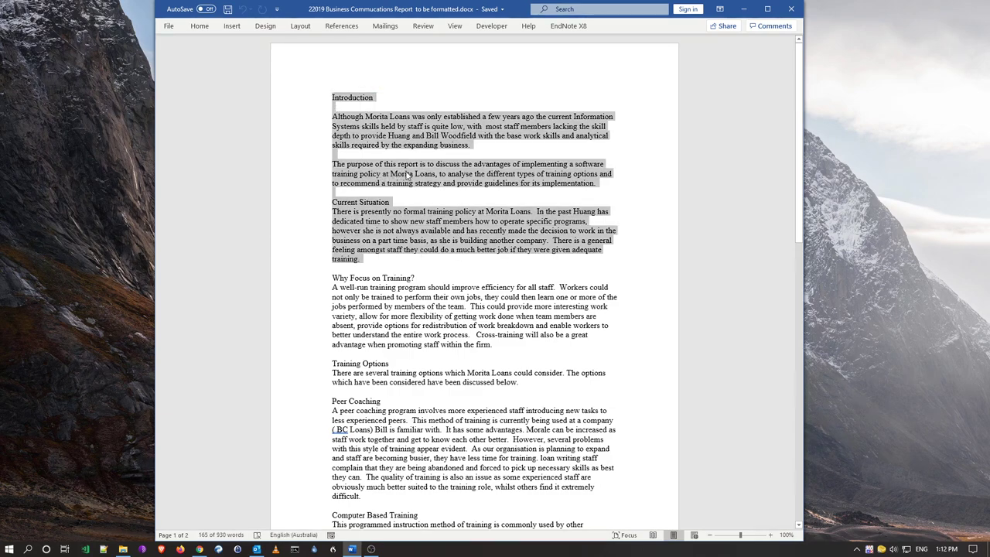
pyautogui.click(412, 173)
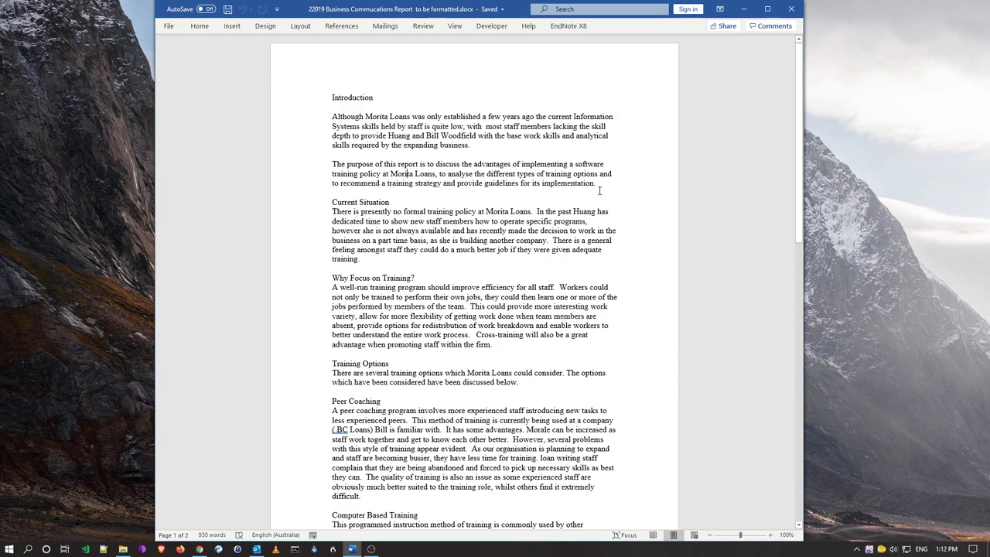
pyautogui.moveTo(599, 183); pyautogui.dragTo(332, 116)
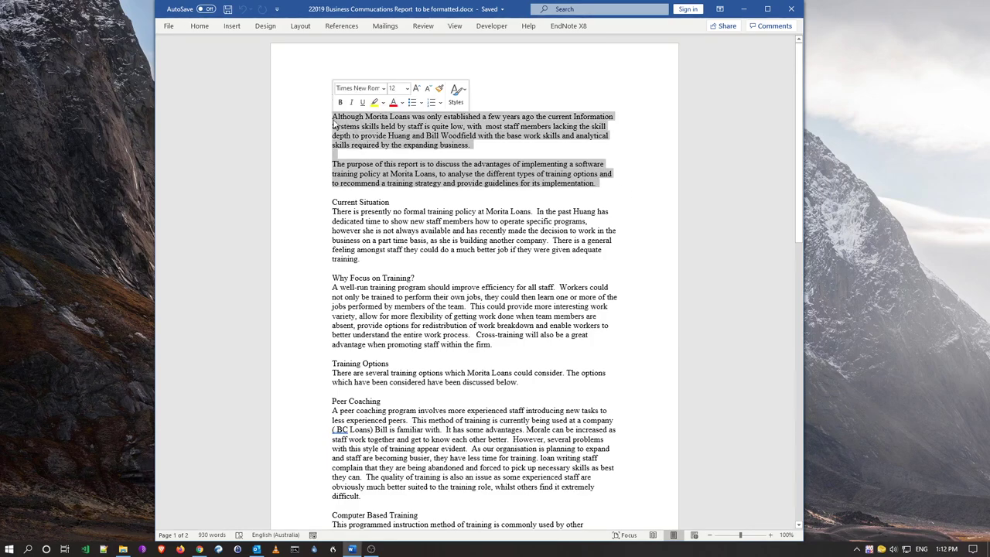
pyautogui.click(427, 239)
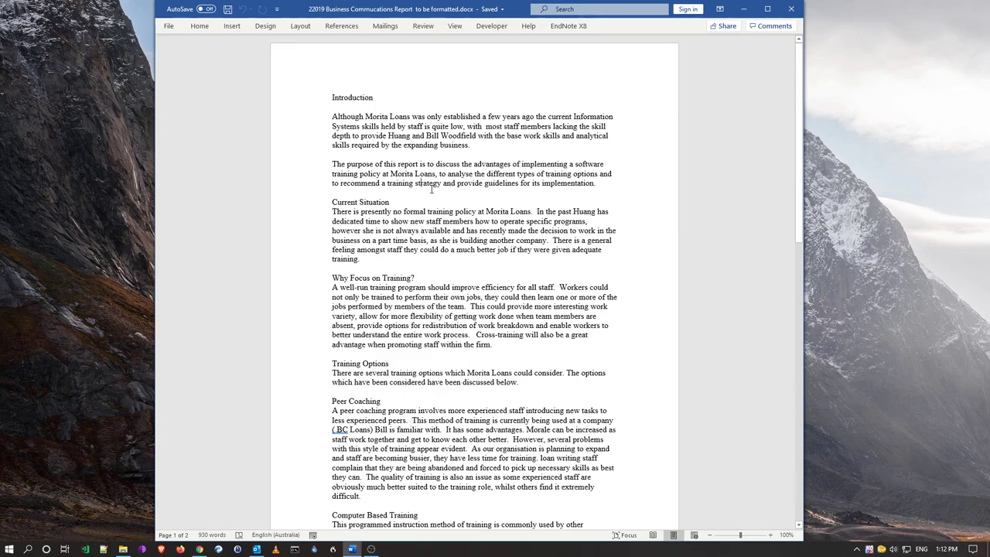
pyautogui.scroll(-7, 495, 263)
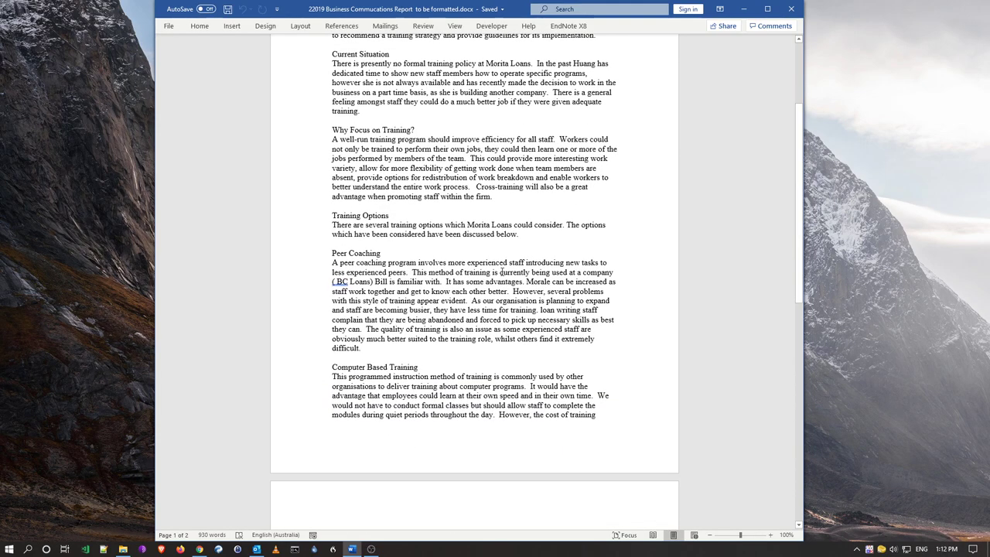
pyautogui.scroll(-9, 502, 271)
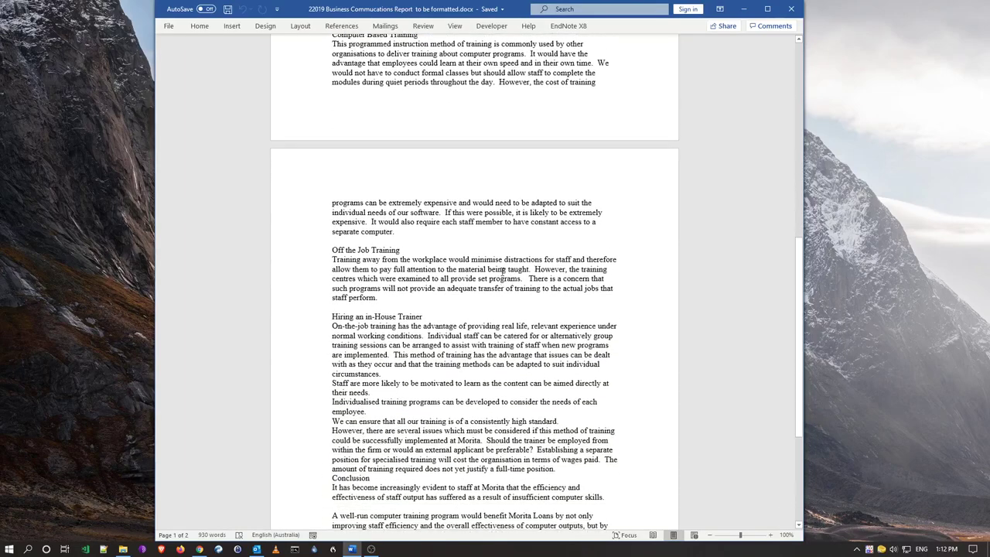
pyautogui.scroll(-4, 502, 272)
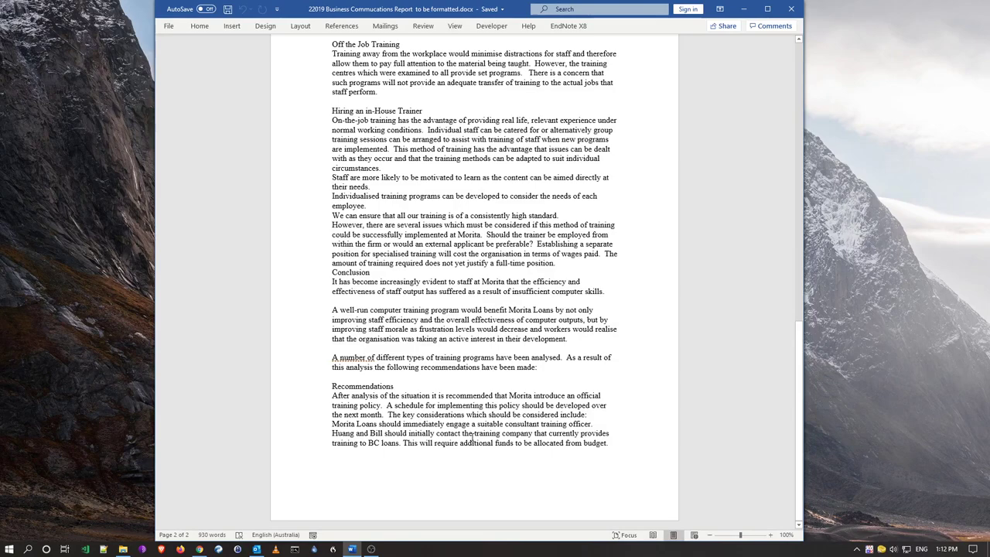
pyautogui.click(613, 444)
pyautogui.moveTo(611, 446); pyautogui.dragTo(333, 396)
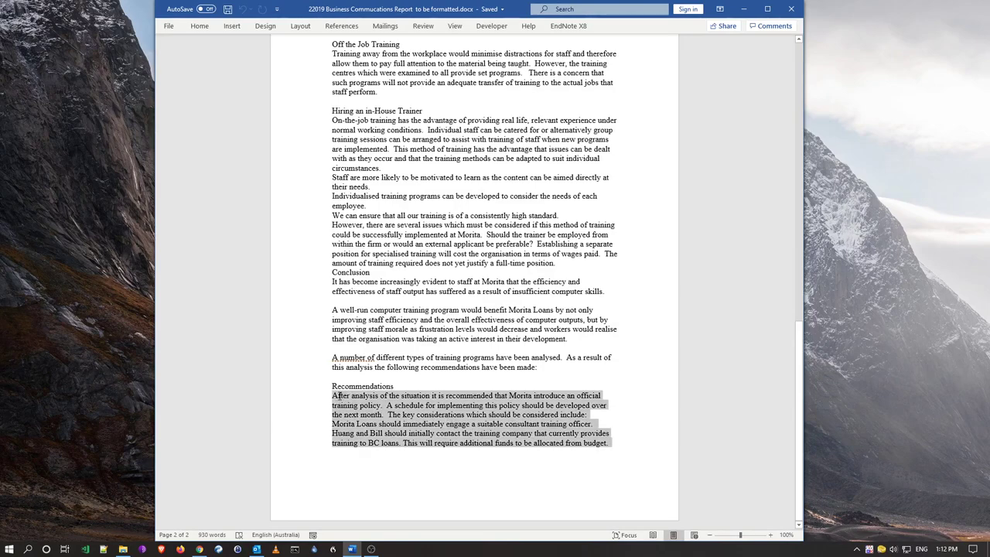
pyautogui.click(514, 412)
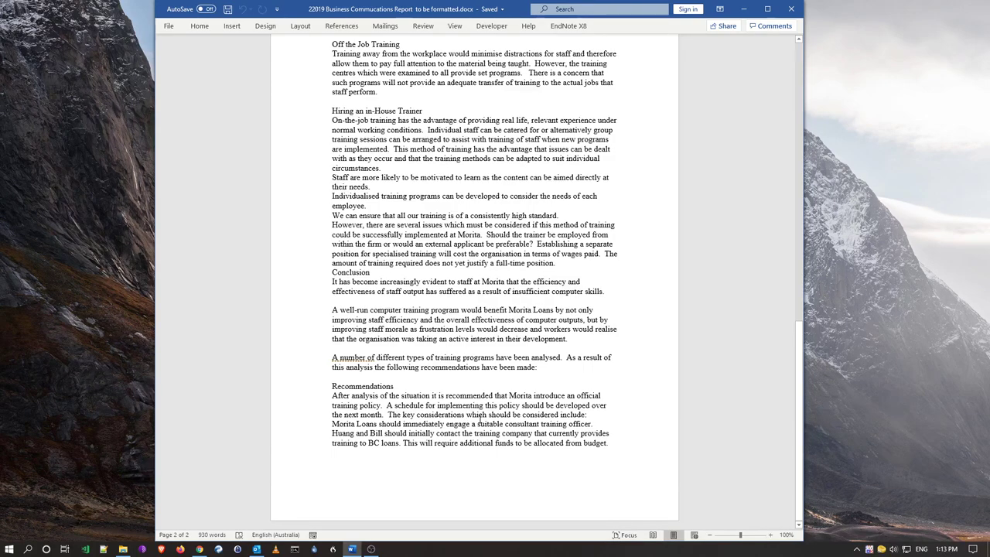
# Re-examine the two opening paragraphs and the Computer Based Training section
pyautogui.scroll(6, 479, 417)
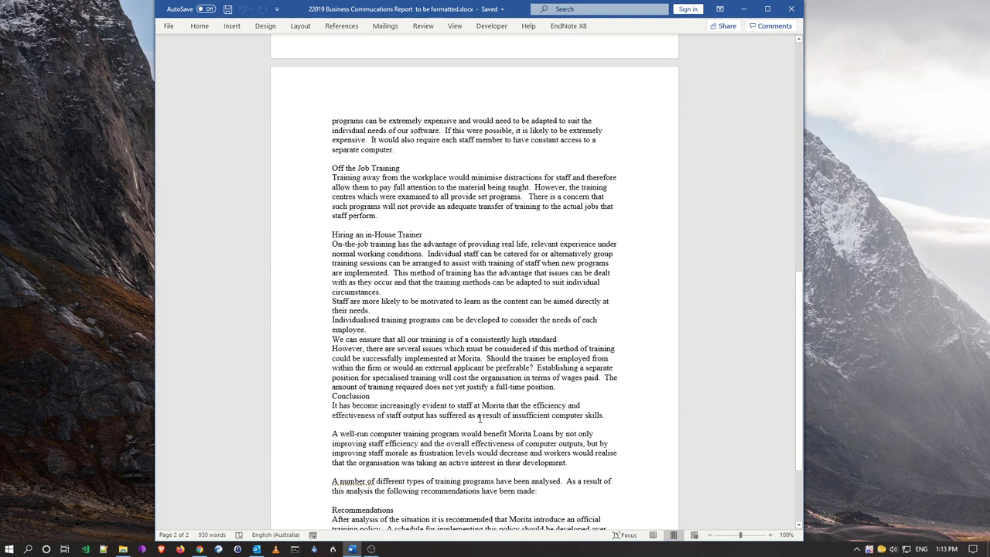
pyautogui.scroll(11, 480, 418)
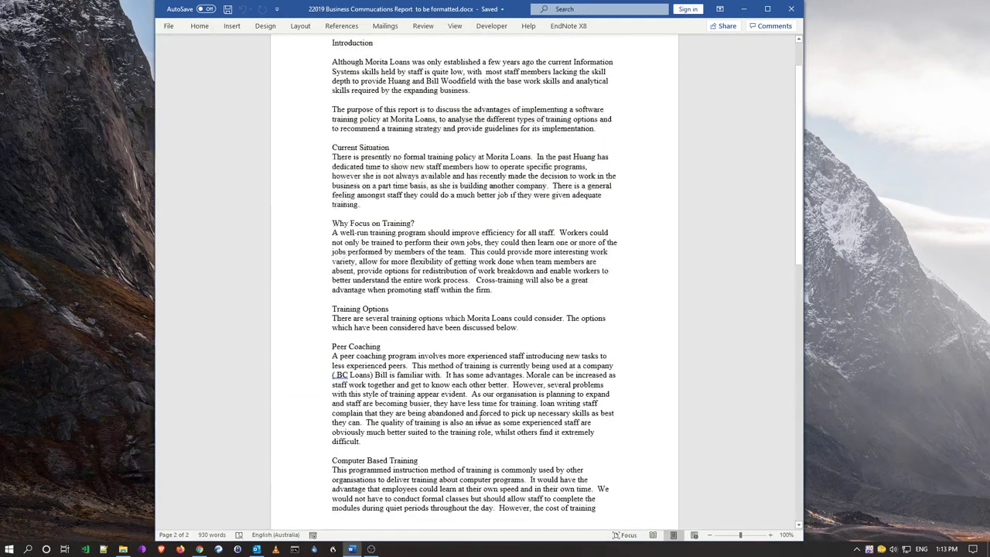
pyautogui.scroll(1, 480, 420)
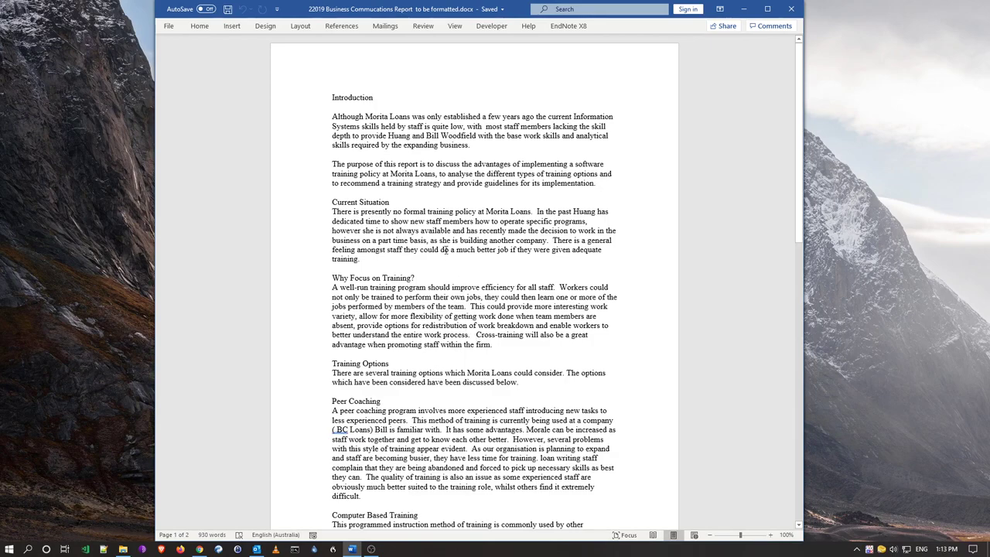
pyautogui.moveTo(600, 183); pyautogui.dragTo(332, 116)
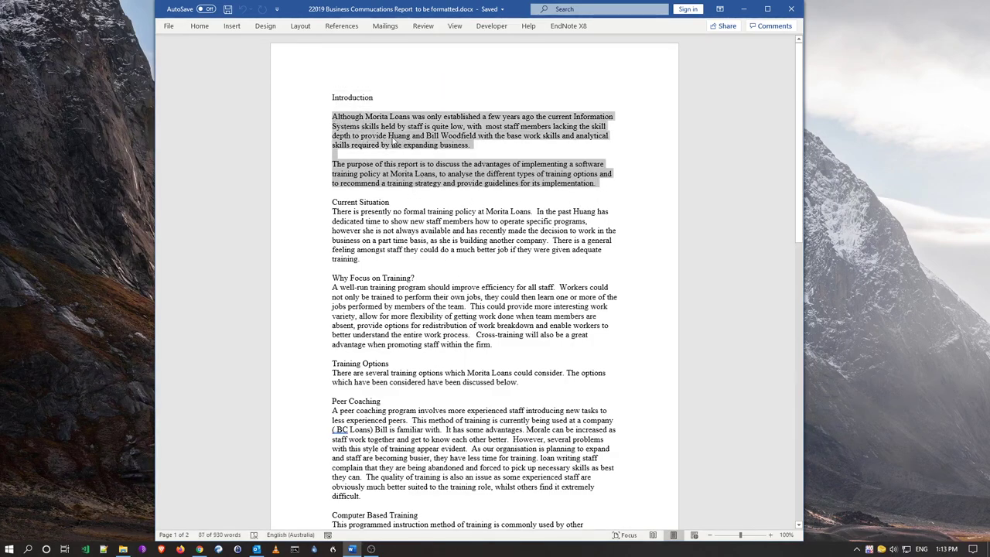
pyautogui.click(352, 129)
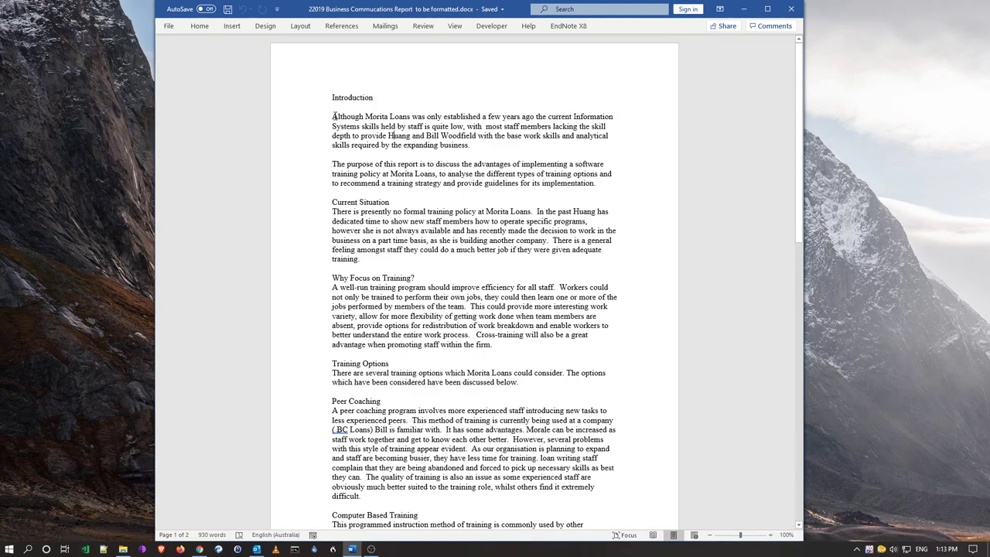
pyautogui.moveTo(333, 115); pyautogui.dragTo(469, 147)
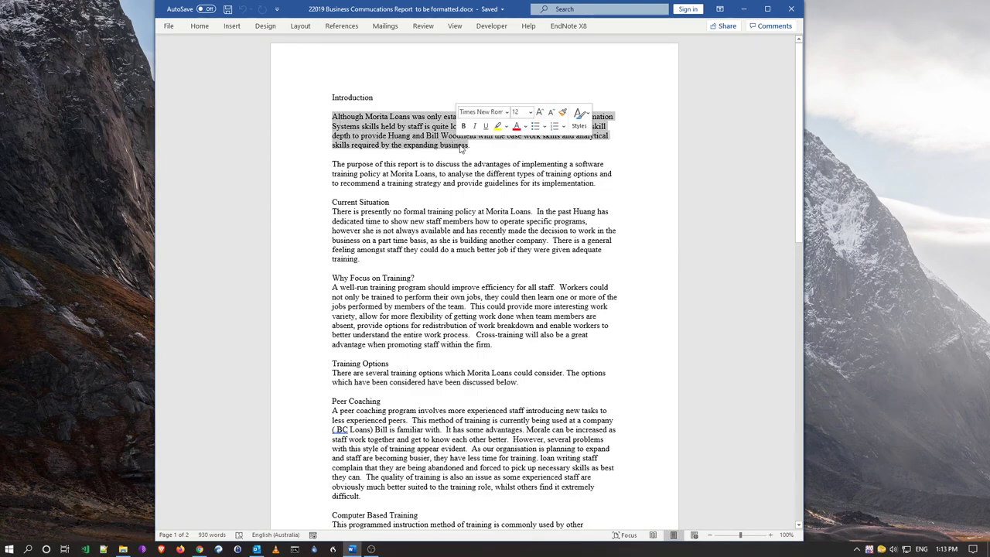
pyautogui.click(478, 153)
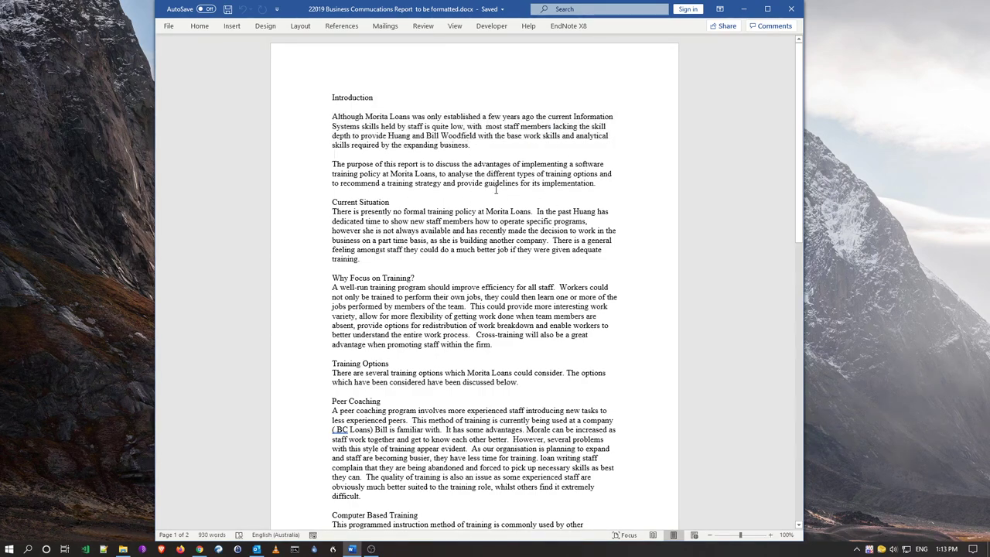
pyautogui.moveTo(470, 145); pyautogui.dragTo(333, 116)
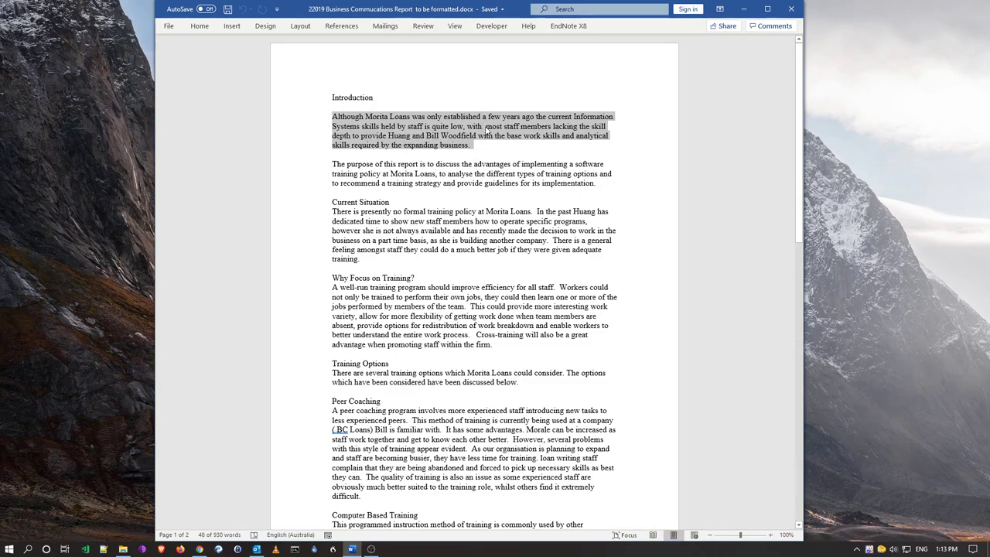
pyautogui.click(481, 184)
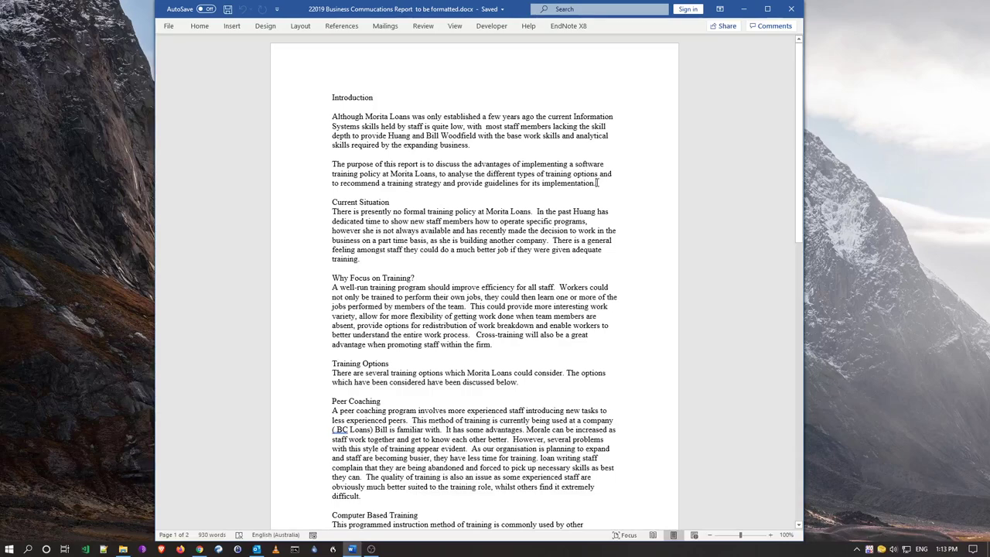
pyautogui.moveTo(597, 183); pyautogui.dragTo(333, 164)
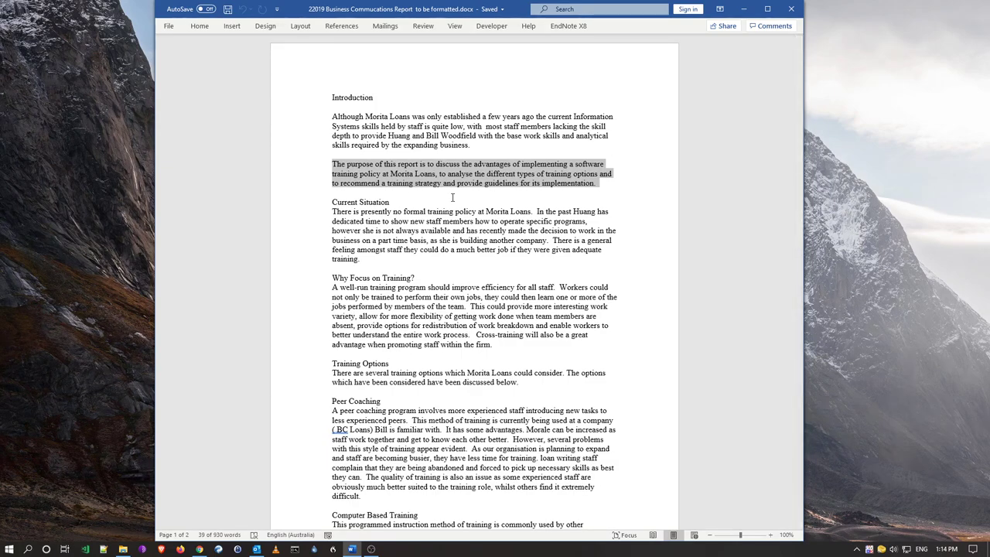
pyautogui.click(439, 191)
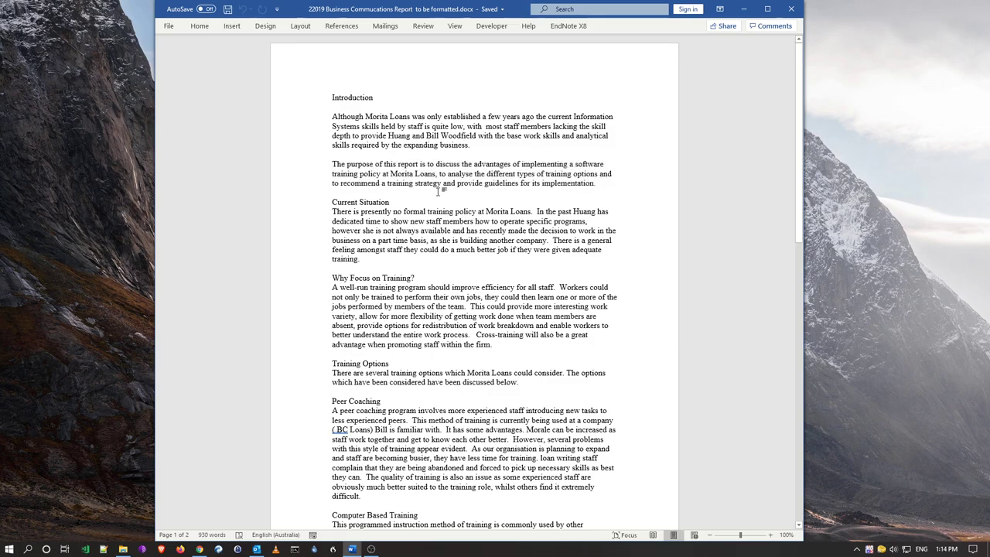
pyautogui.scroll(-3, 439, 191)
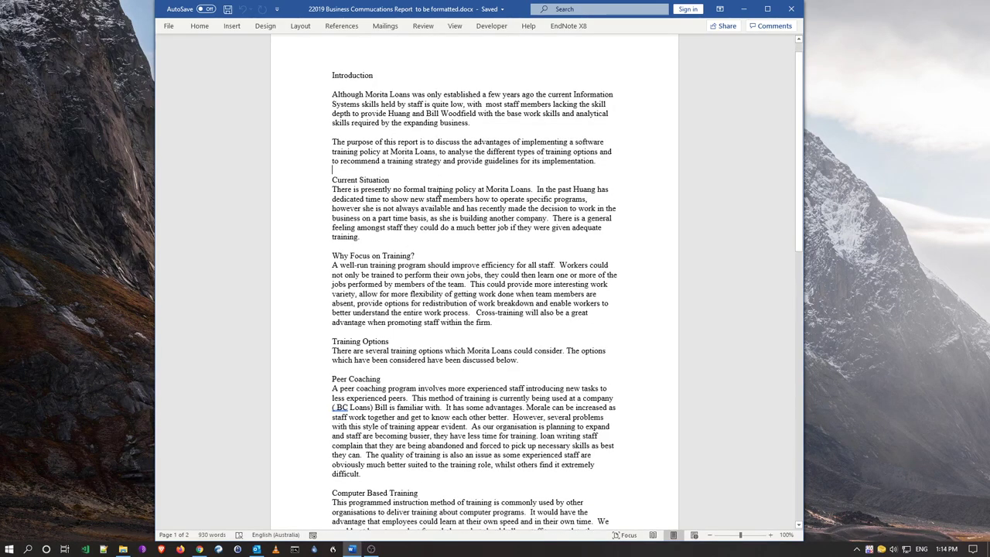
pyautogui.scroll(-1, 438, 191)
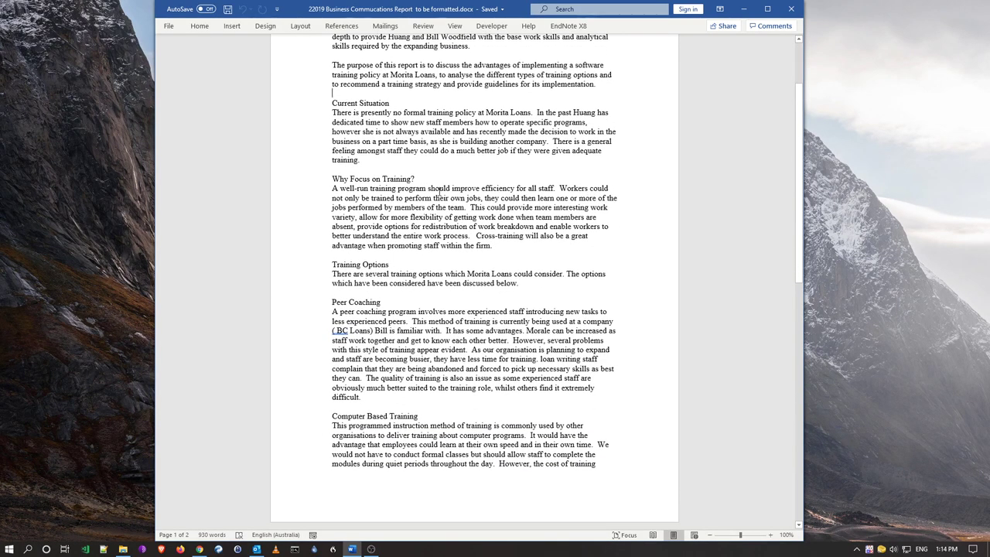
pyautogui.scroll(-3, 439, 191)
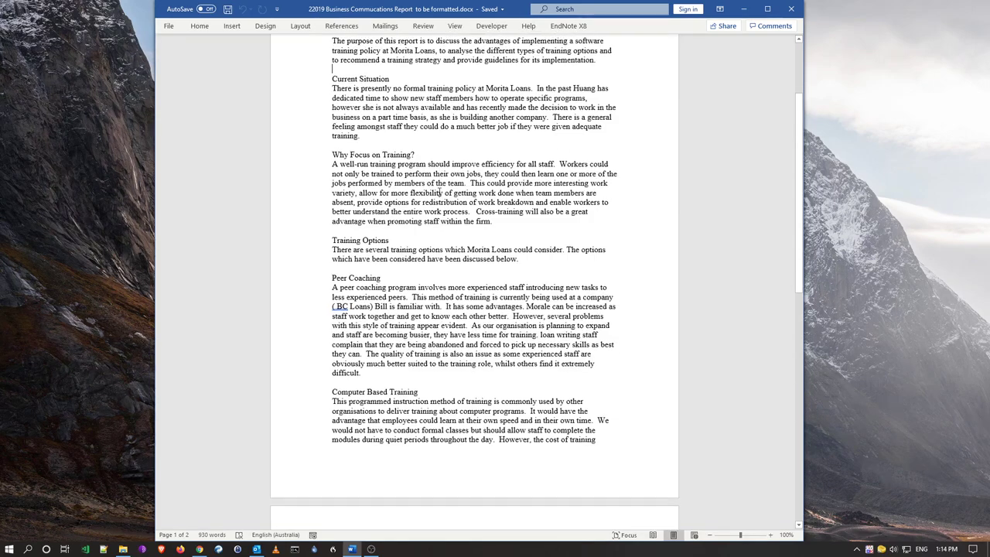
pyautogui.scroll(-6, 438, 191)
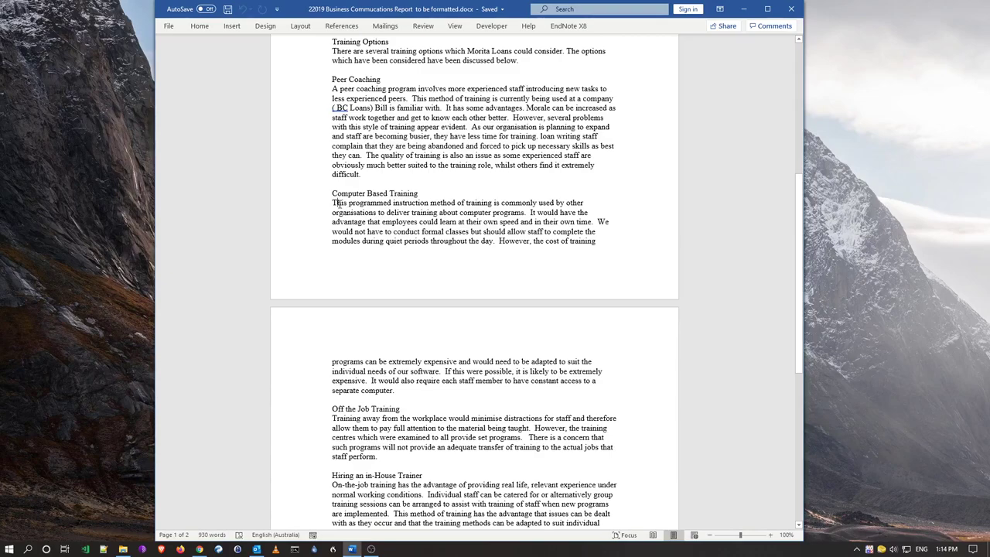
pyautogui.doubleClick(341, 204)
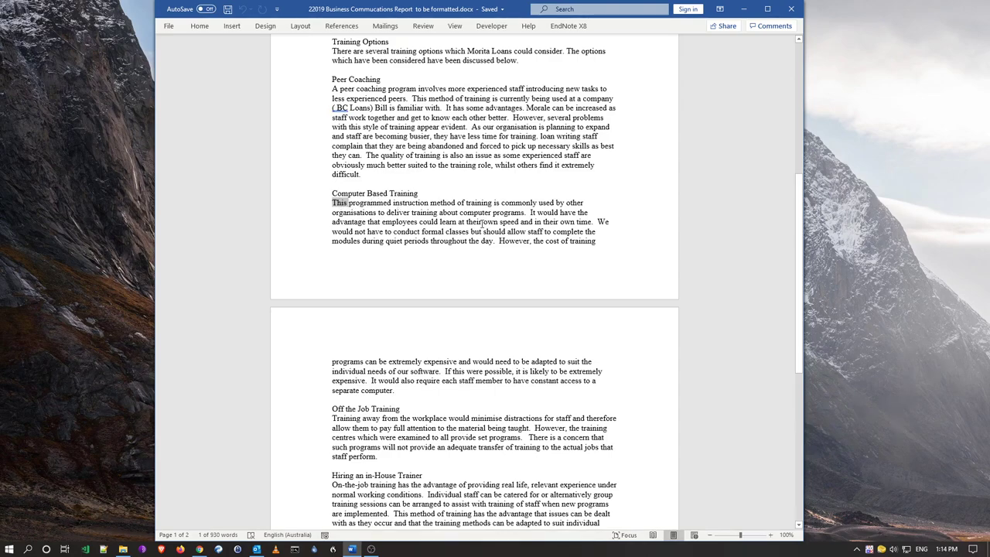
pyautogui.click(345, 206)
pyautogui.scroll(6, 430, 212)
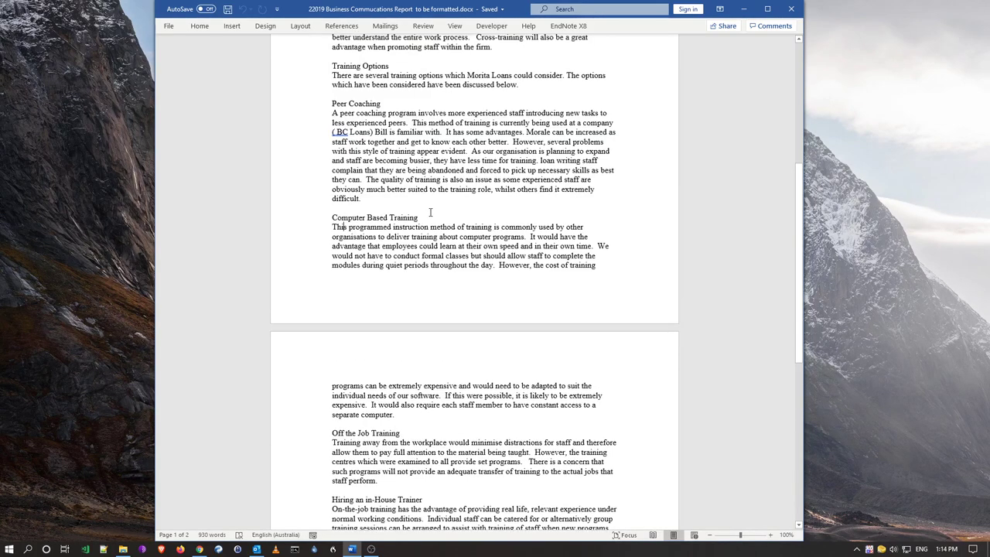
pyautogui.scroll(5, 430, 212)
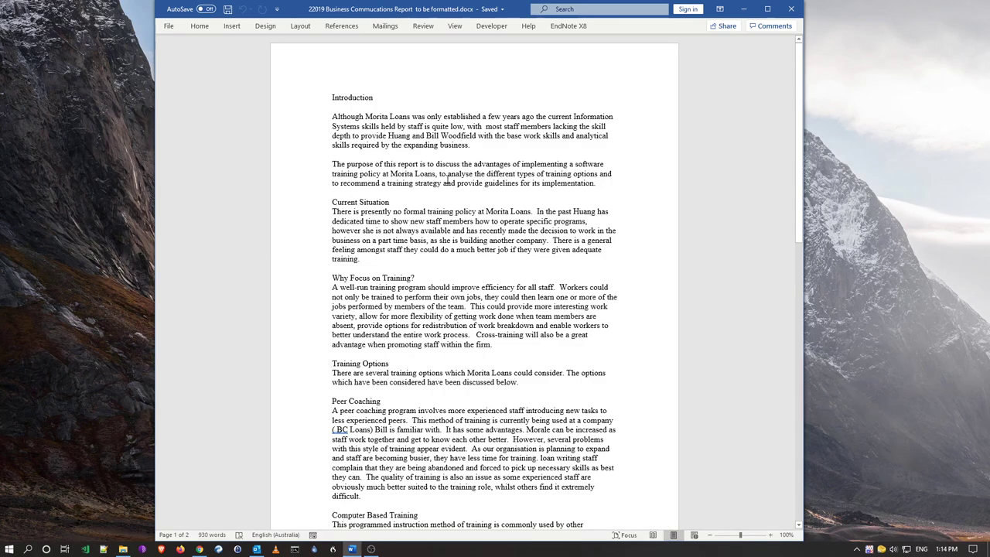
pyautogui.click(409, 136)
# Check the Current Situation and Peer Coaching paragraphs and the Introduction heading
pyautogui.scroll(-1, 462, 387)
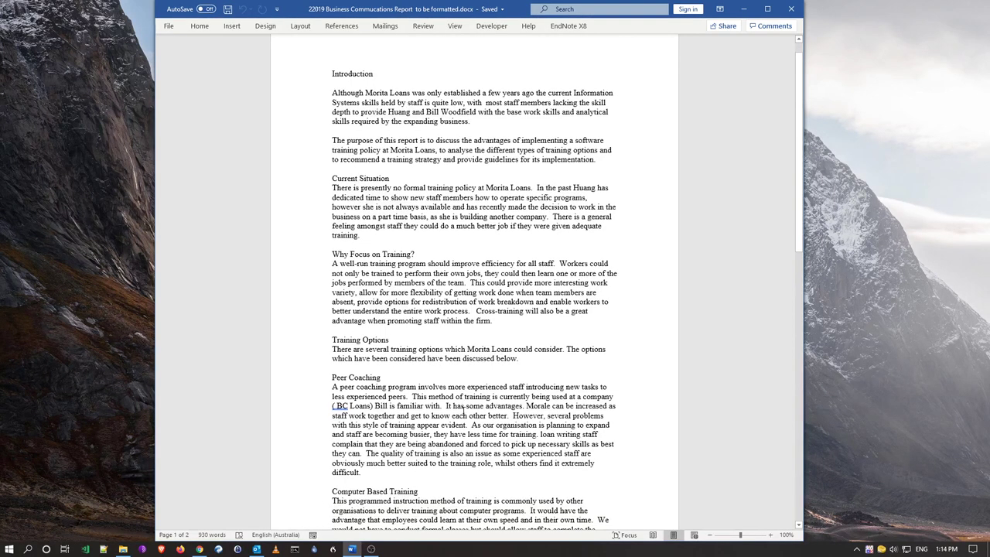
pyautogui.scroll(1, 468, 371)
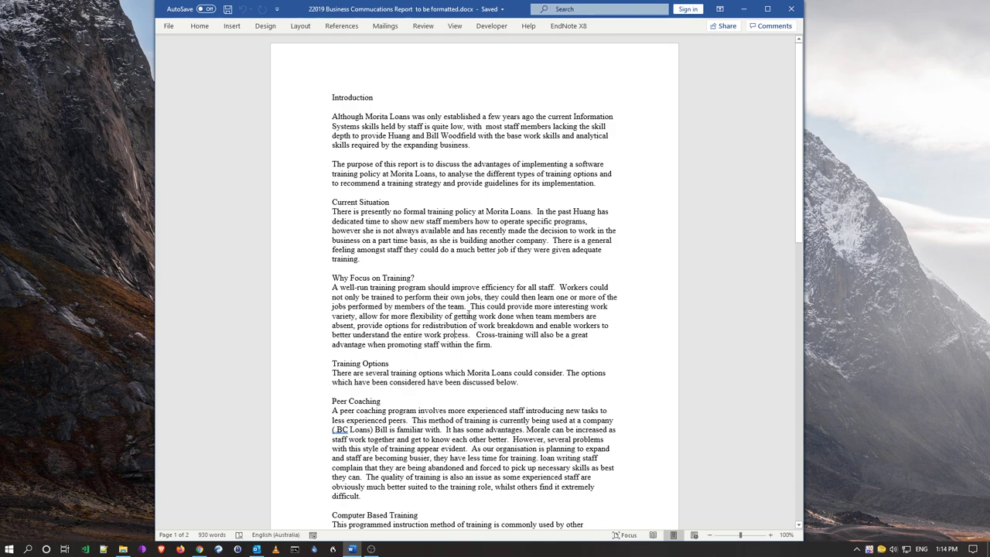
pyautogui.click(369, 263)
pyautogui.scroll(-3, 417, 410)
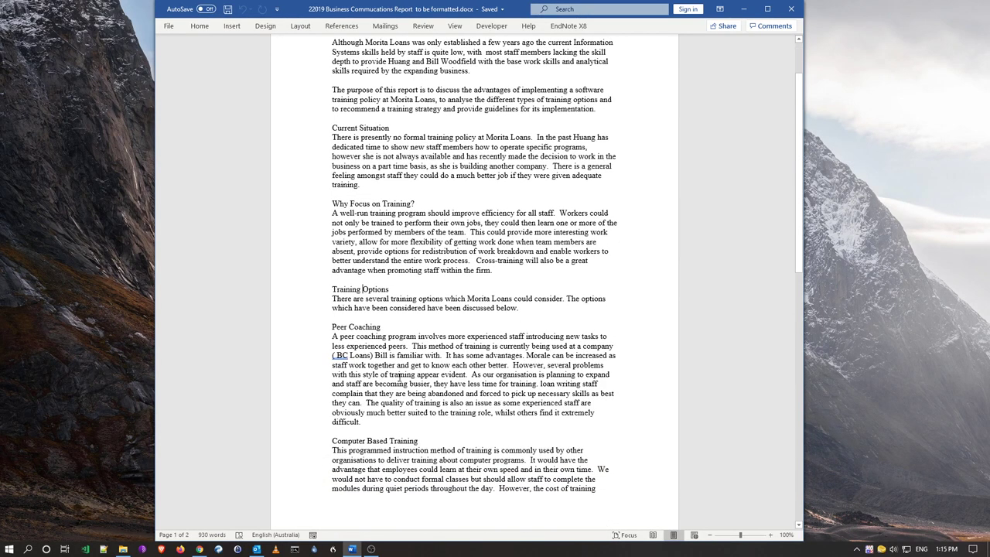
pyautogui.moveTo(369, 415); pyautogui.dragTo(333, 337)
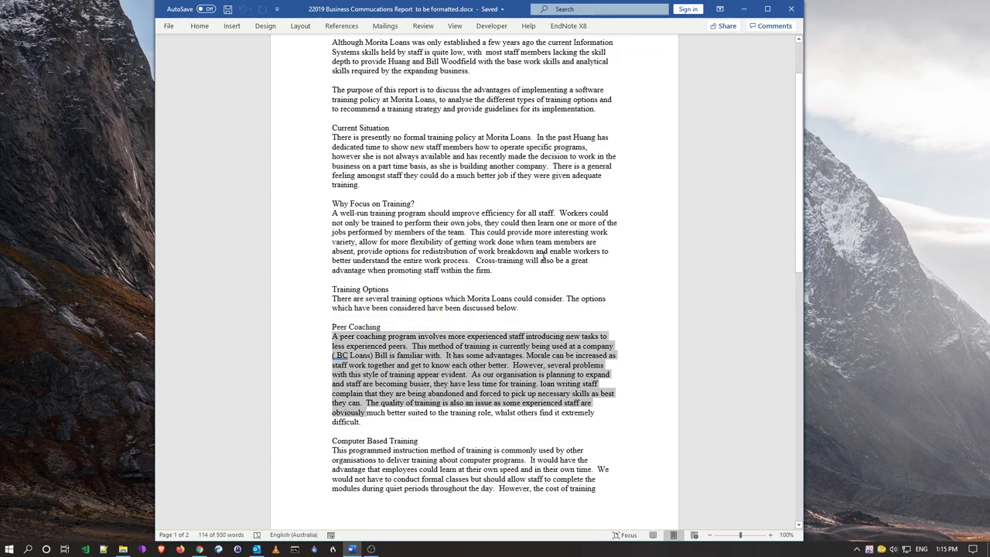
pyautogui.scroll(2, 544, 258)
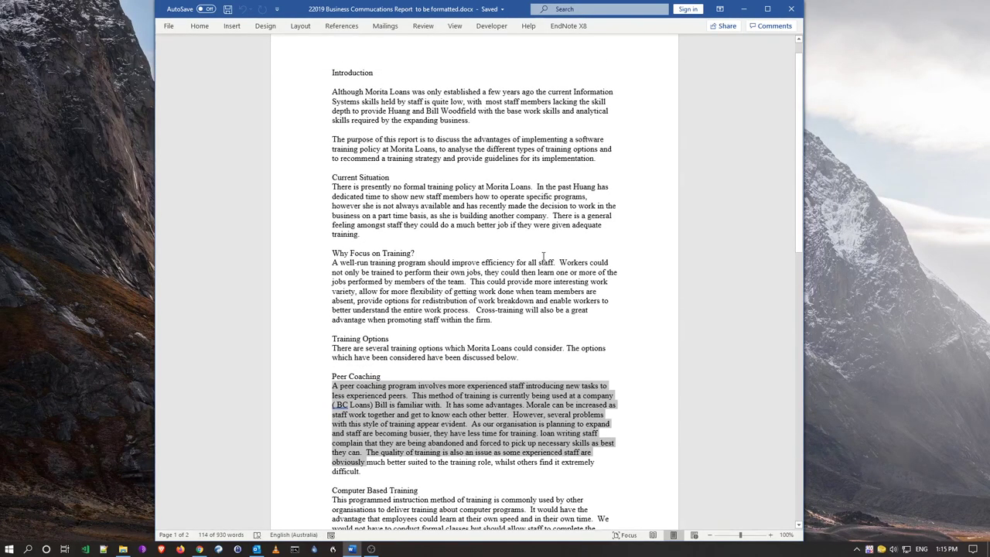
pyautogui.scroll(1, 544, 258)
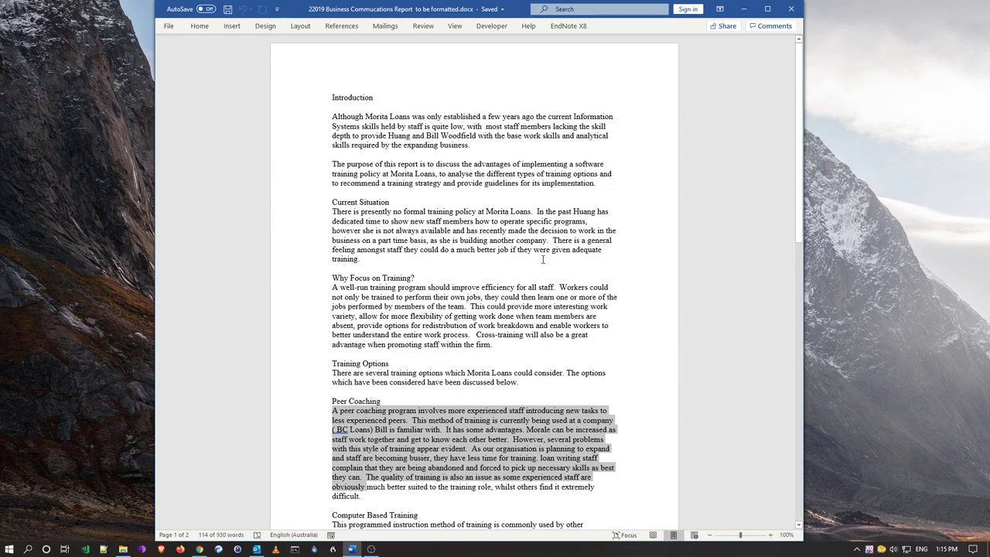
pyautogui.click(484, 230)
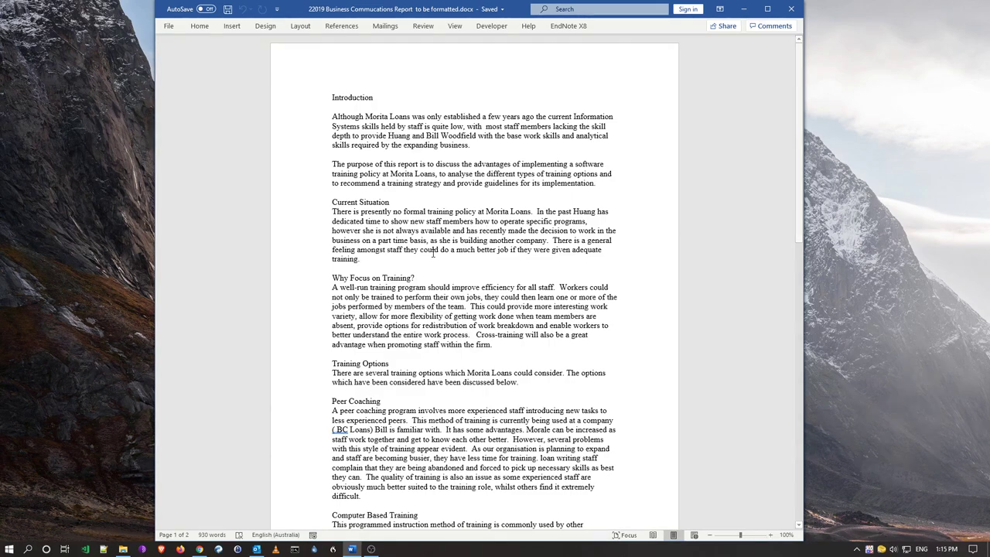
pyautogui.moveTo(381, 261); pyautogui.dragTo(331, 116)
pyautogui.click(399, 164)
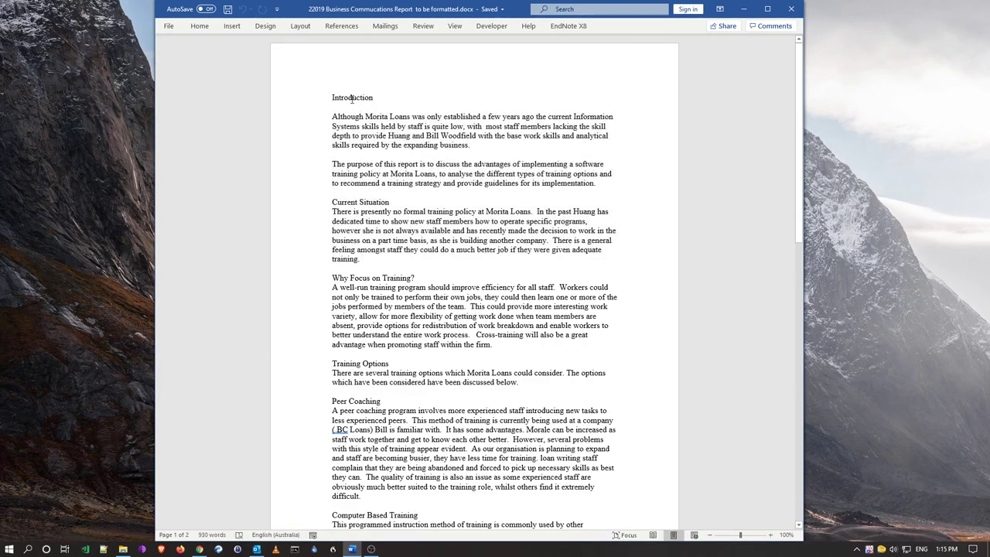
pyautogui.doubleClick(352, 98)
pyautogui.doubleClick(344, 202)
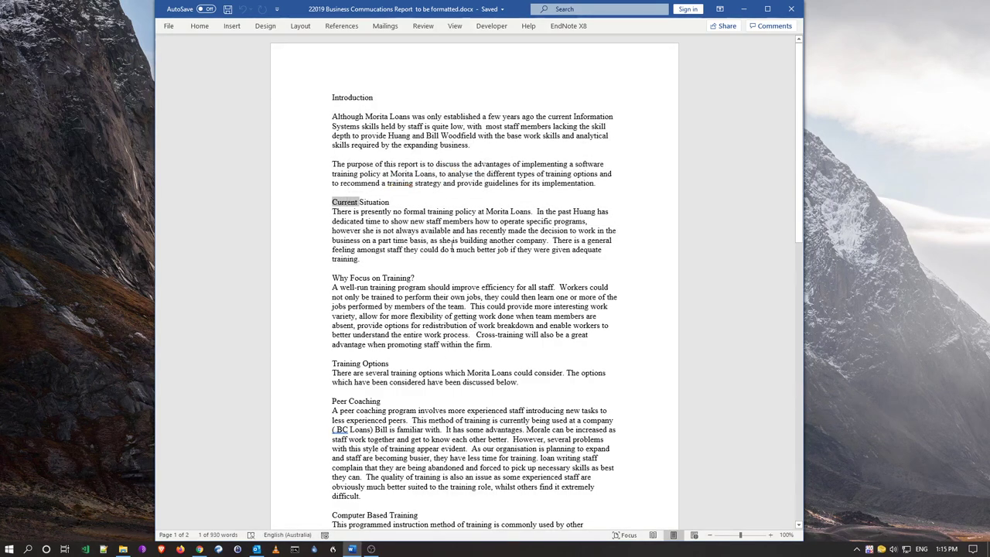
pyautogui.click(451, 248)
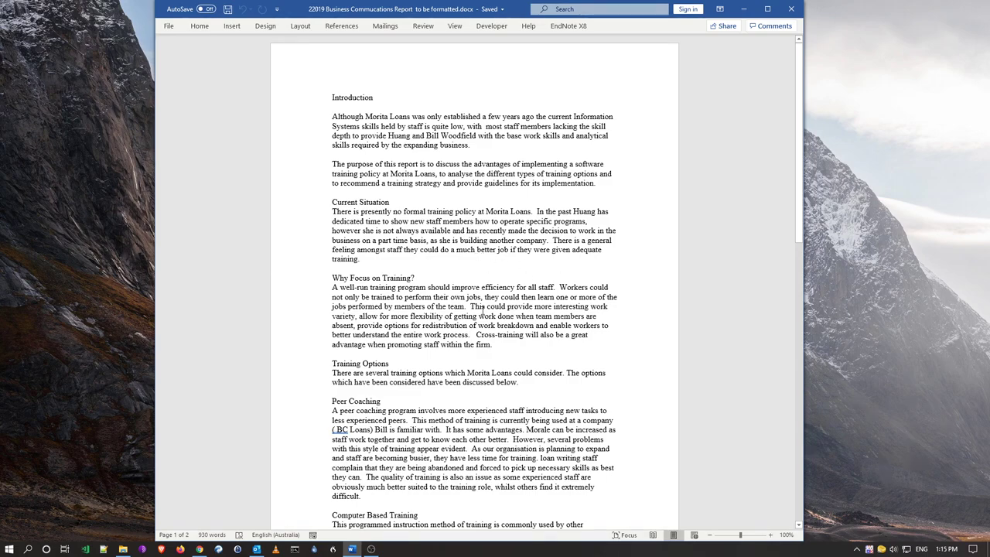
pyautogui.scroll(-1, 436, 324)
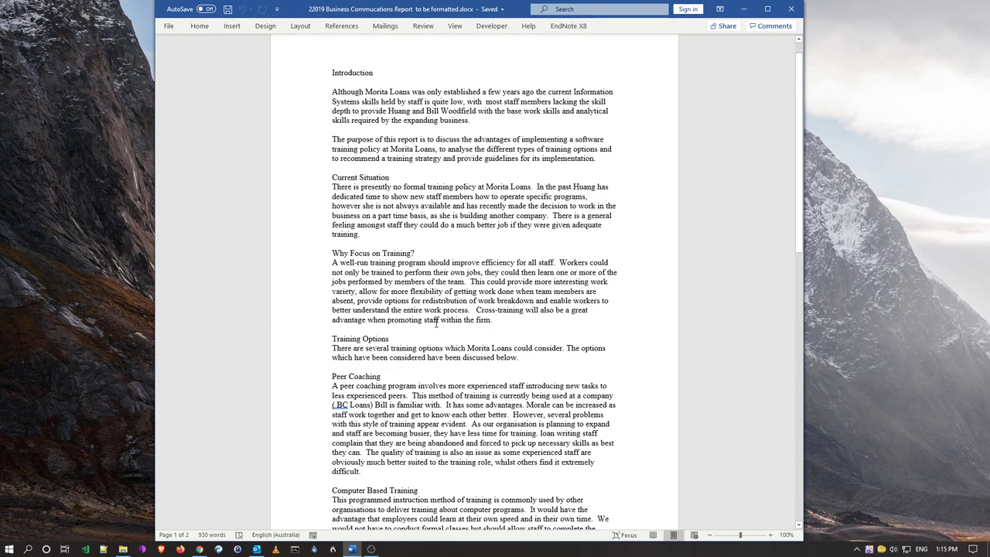
pyautogui.scroll(1, 436, 323)
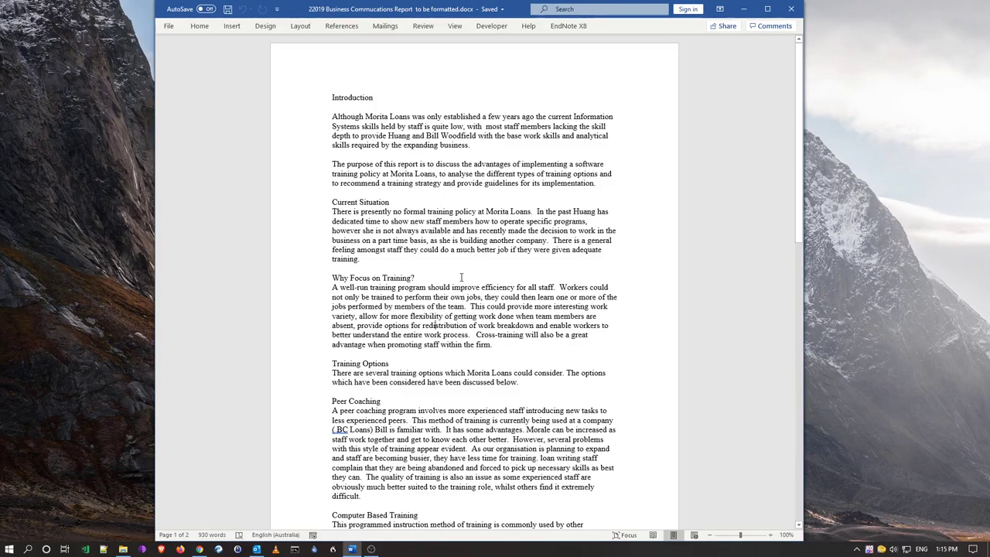
pyautogui.click(446, 261)
pyautogui.scroll(-5, 486, 248)
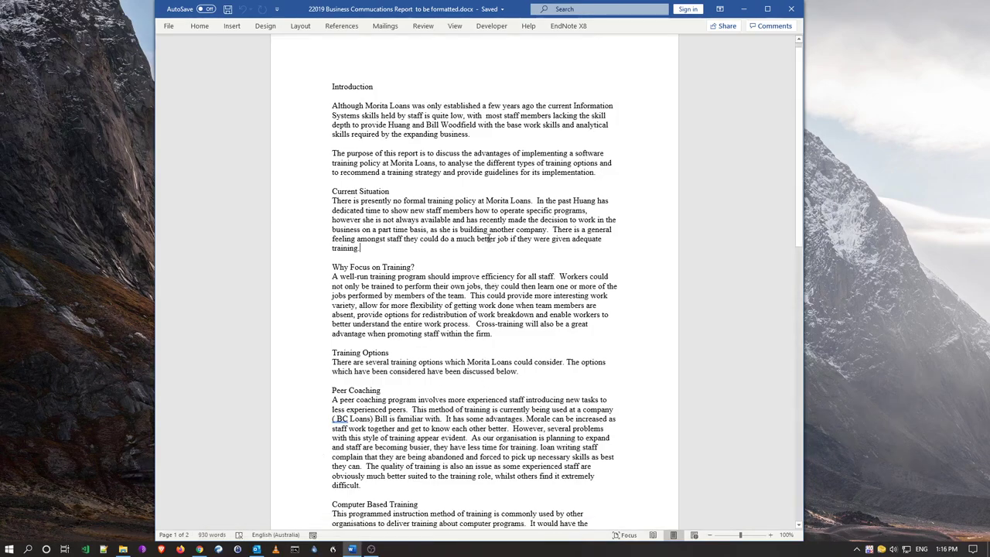
pyautogui.scroll(-10, 489, 240)
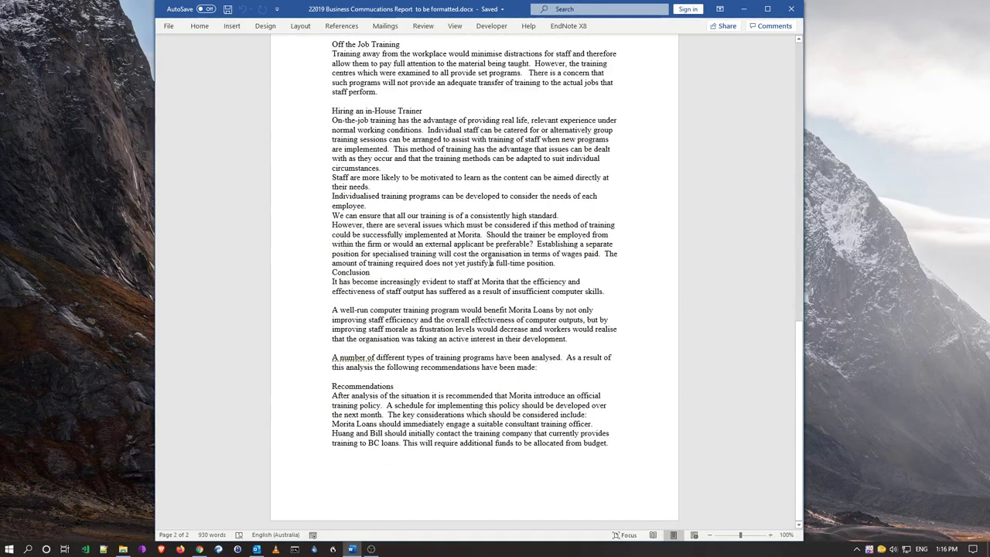
pyautogui.scroll(15, 489, 263)
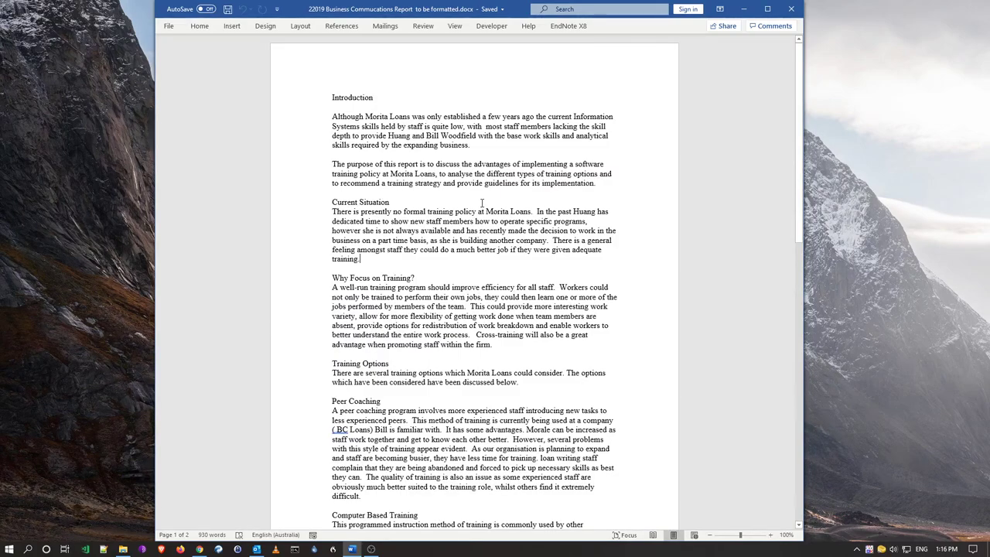
pyautogui.scroll(-3, 481, 203)
pyautogui.scroll(-14, 481, 202)
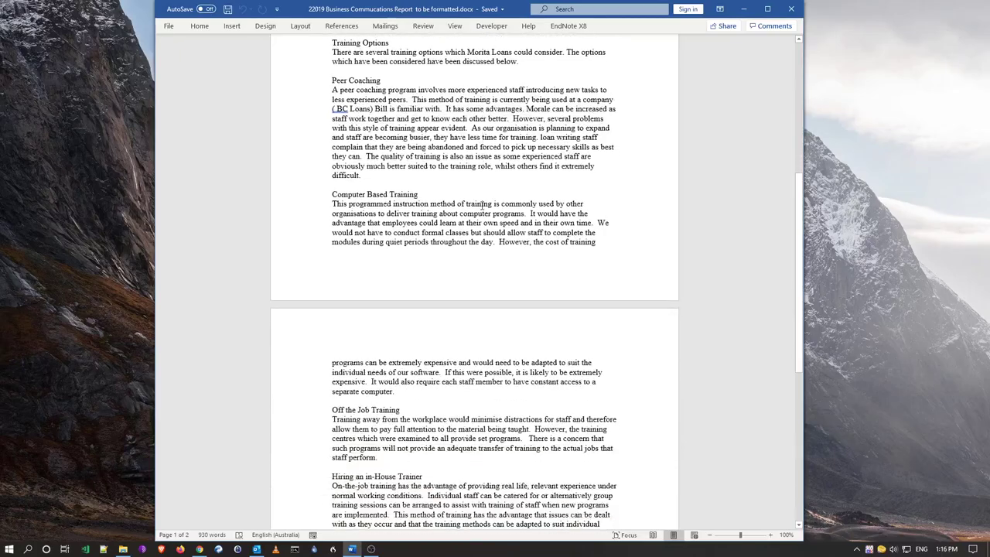
pyautogui.scroll(-2, 481, 209)
pyautogui.scroll(20, 481, 209)
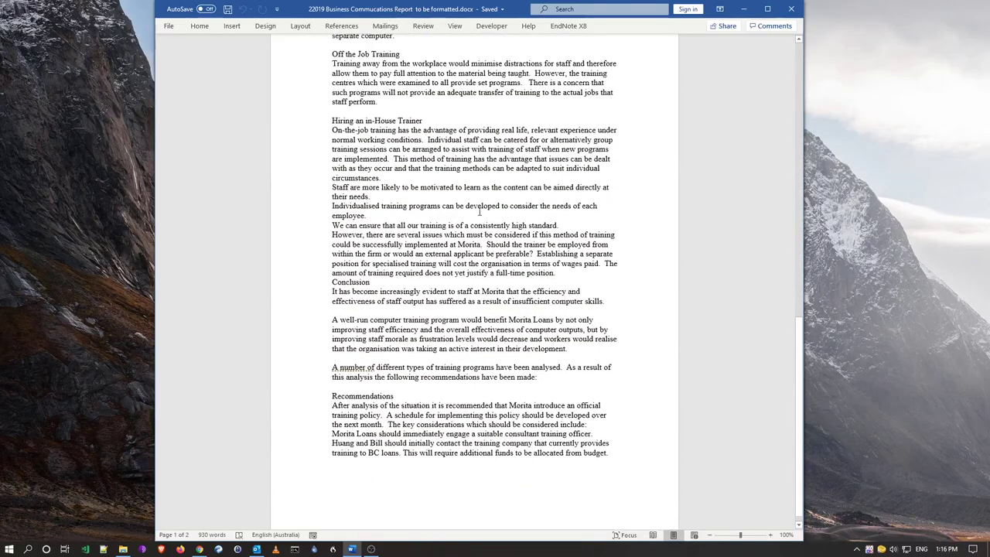
pyautogui.scroll(2, 479, 210)
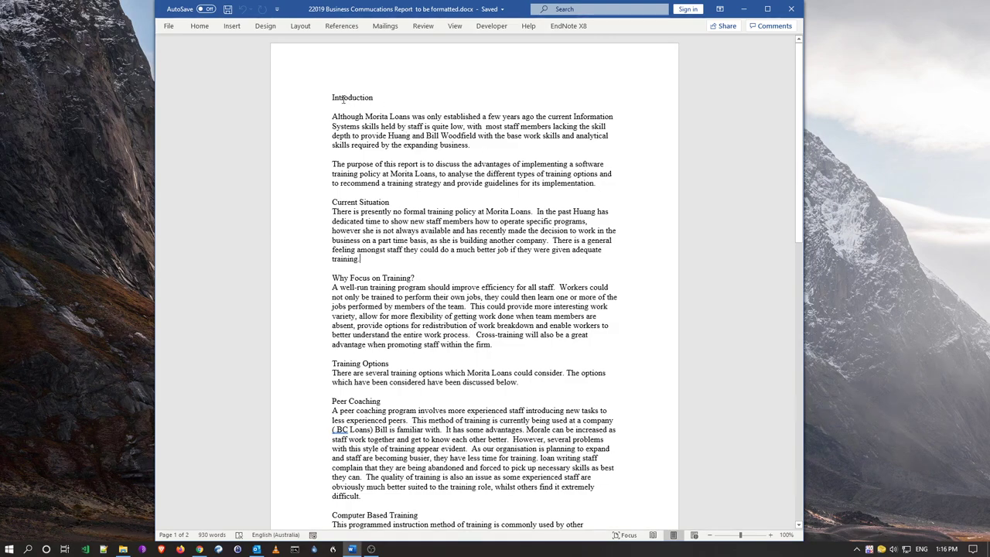
# Insert two empty paragraphs at the very start, above the Introduction heading
pyautogui.hotkey('ctrl', 'Home')
pyautogui.press('Return')
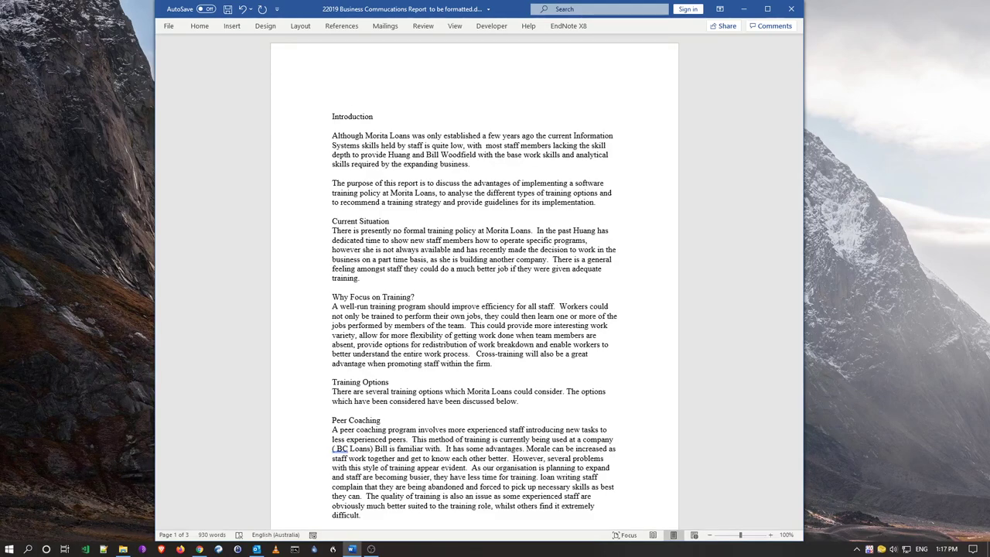
pyautogui.click(333, 107)
pyautogui.press('Return')
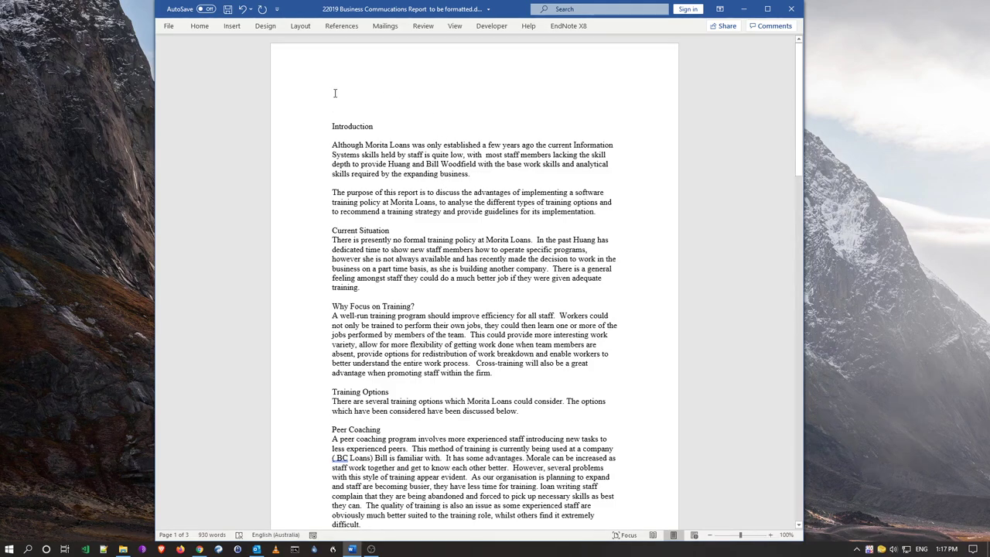
pyautogui.click(232, 26)
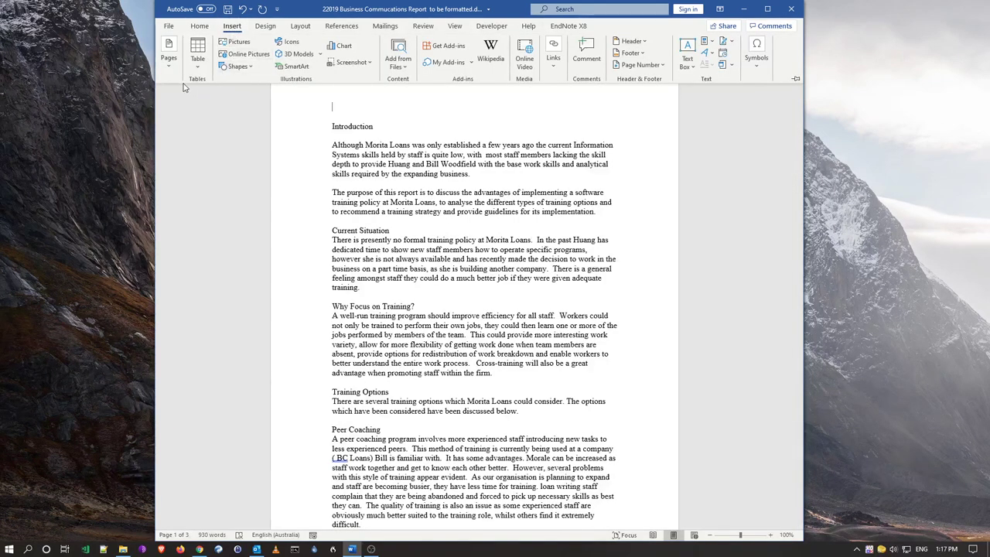
pyautogui.click(169, 56)
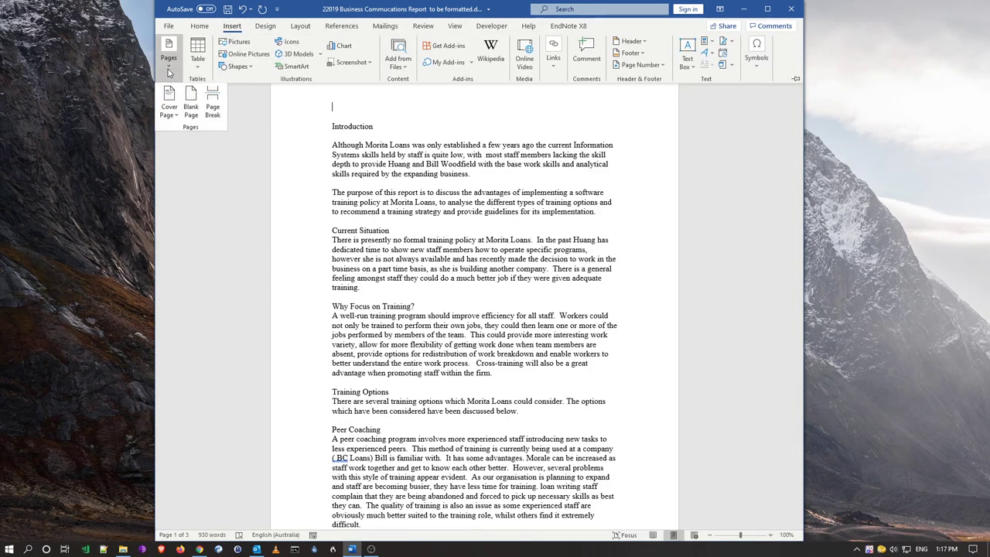
pyautogui.click(170, 116)
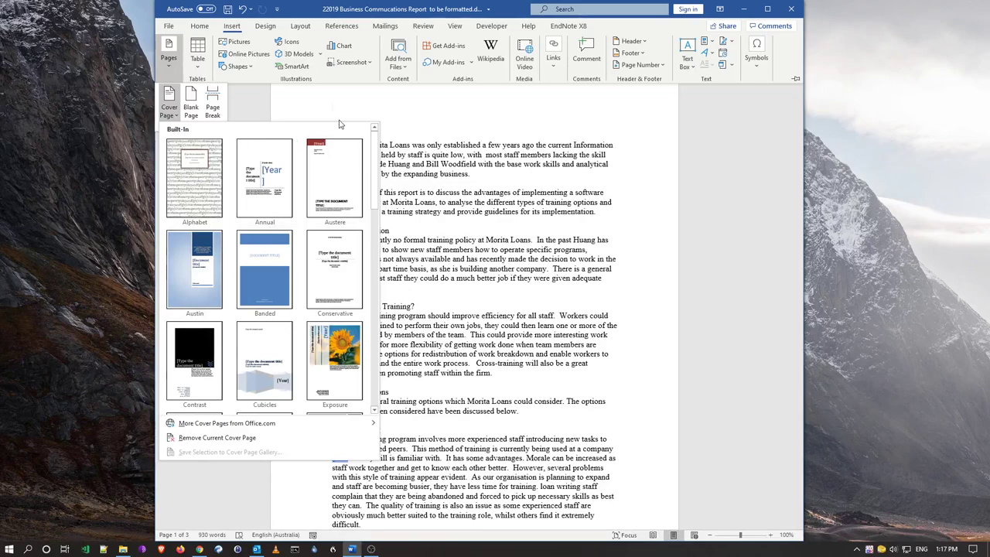
pyautogui.click(335, 108)
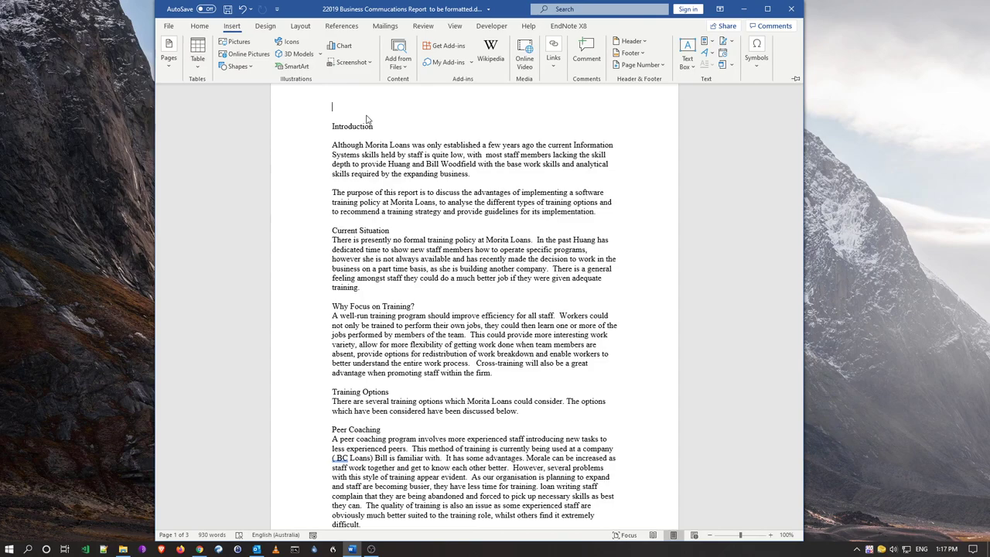
pyautogui.click(171, 72)
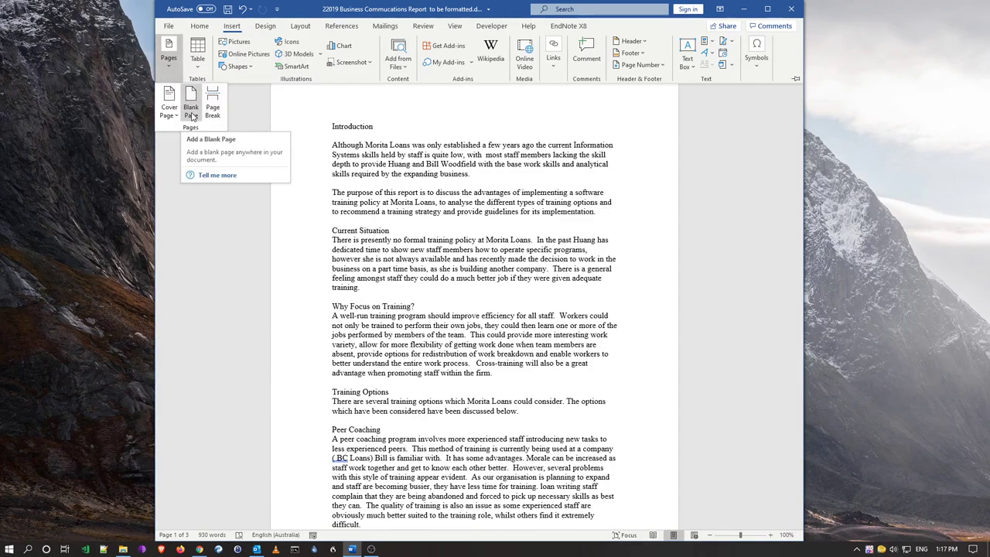
pyautogui.click(365, 128)
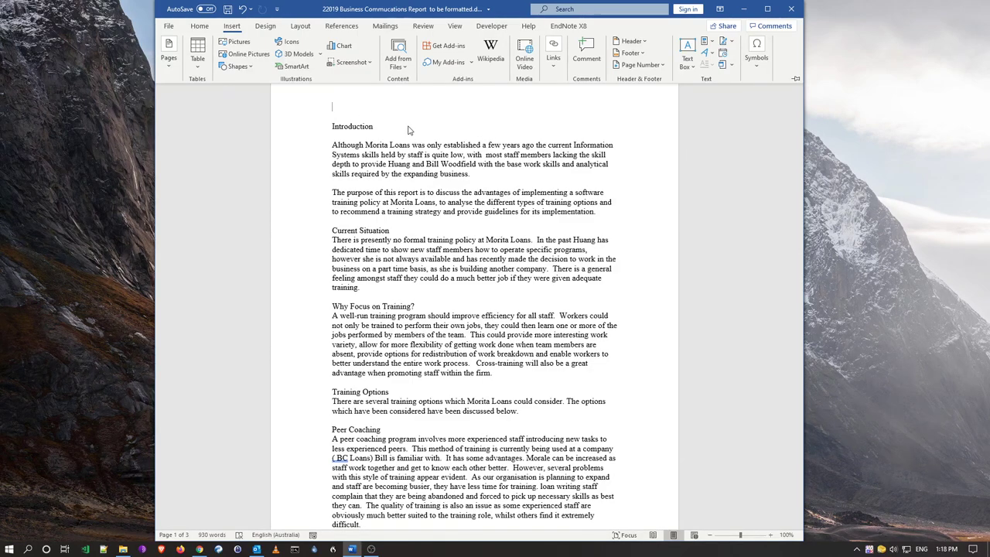
# Add a Next Page section break before Introduction so page 1 is blank
pyautogui.click(303, 27)
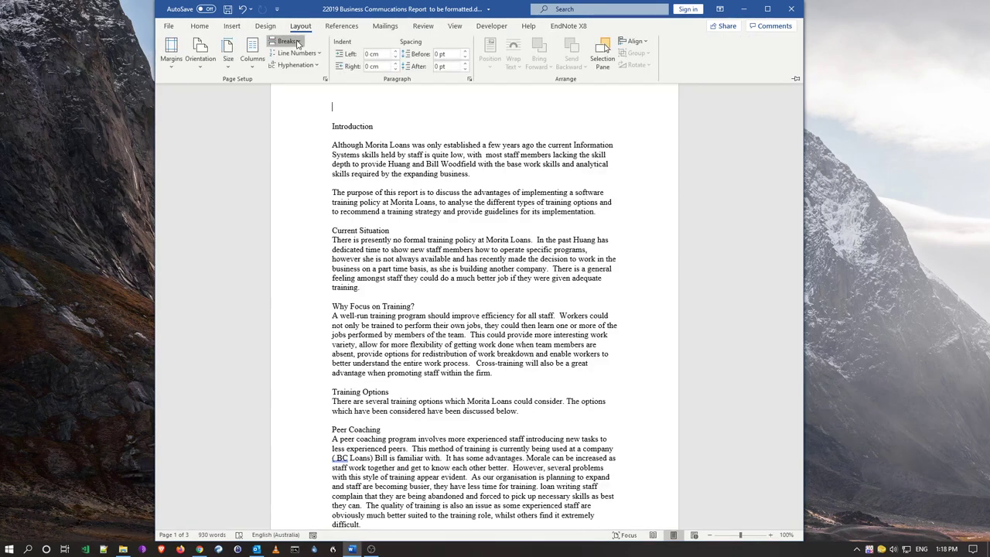
pyautogui.click(297, 44)
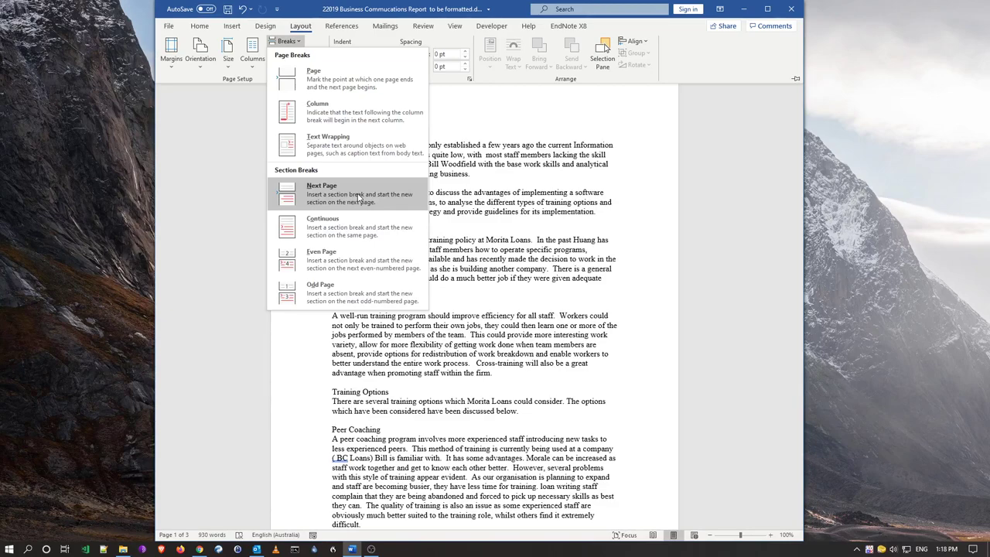
pyautogui.click(358, 198)
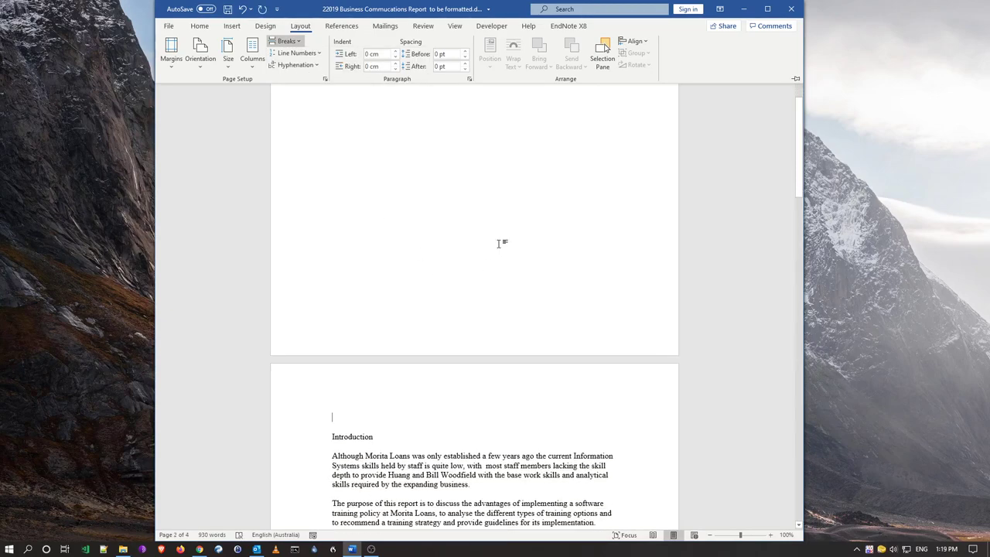
pyautogui.scroll(-2, 446, 349)
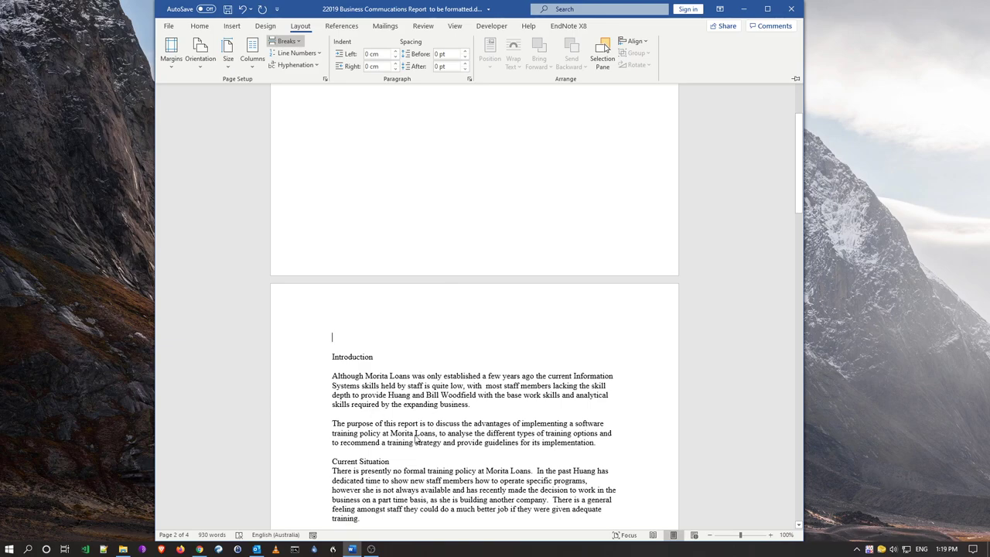
pyautogui.scroll(2, 421, 364)
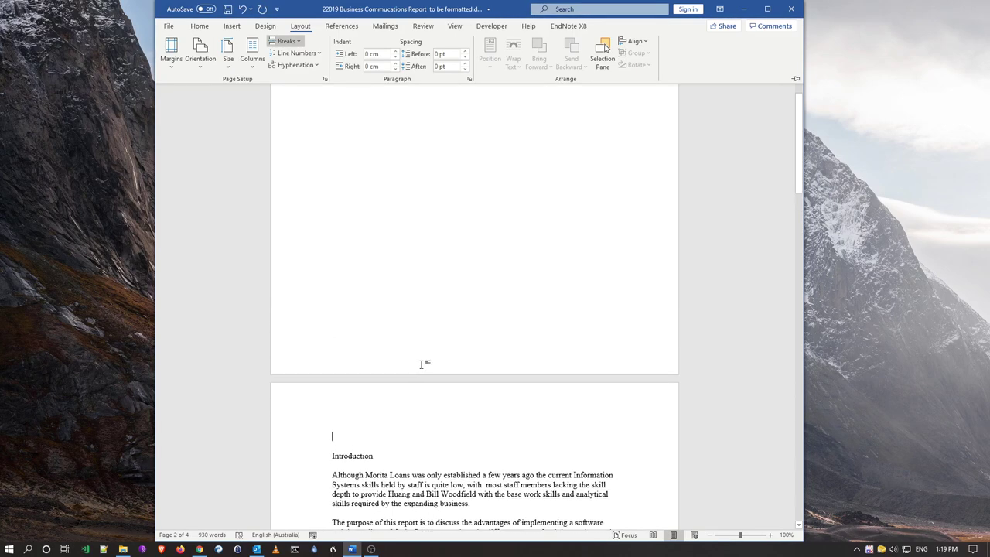
pyautogui.scroll(6, 421, 365)
# Collapse the ribbon with Ctrl+F1 and return to the top of page 1
pyautogui.hotkey('ctrl', 'F1')
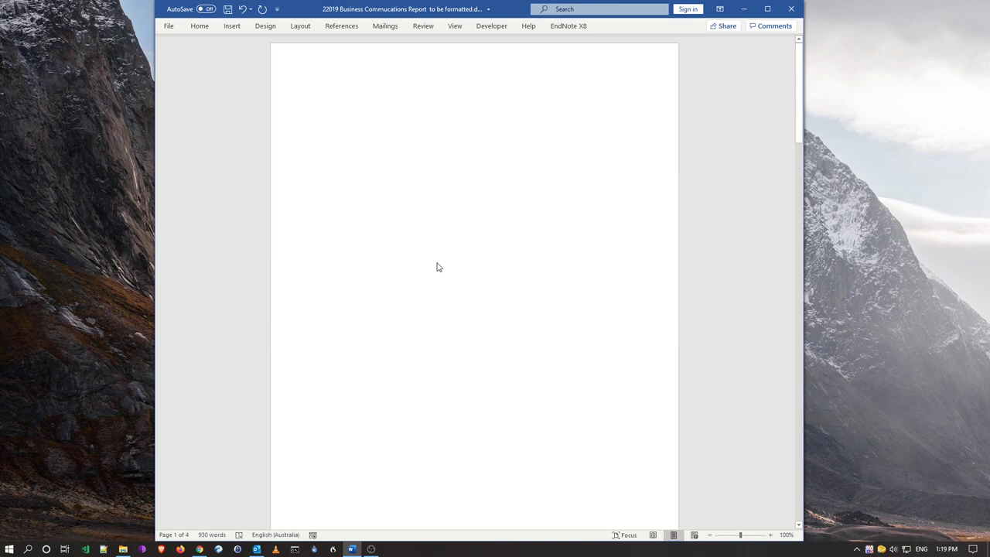
pyautogui.scroll(-6, 451, 270)
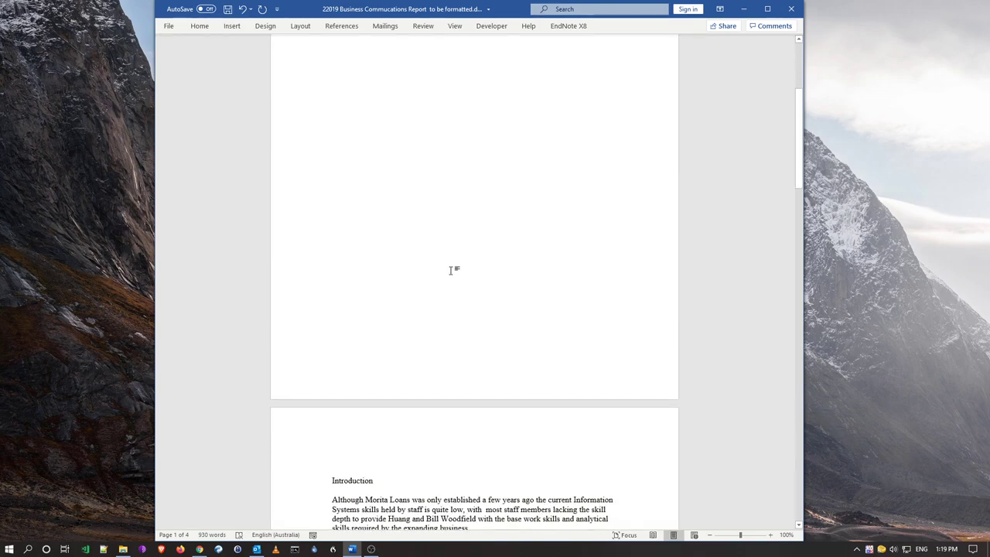
pyautogui.scroll(1, 451, 270)
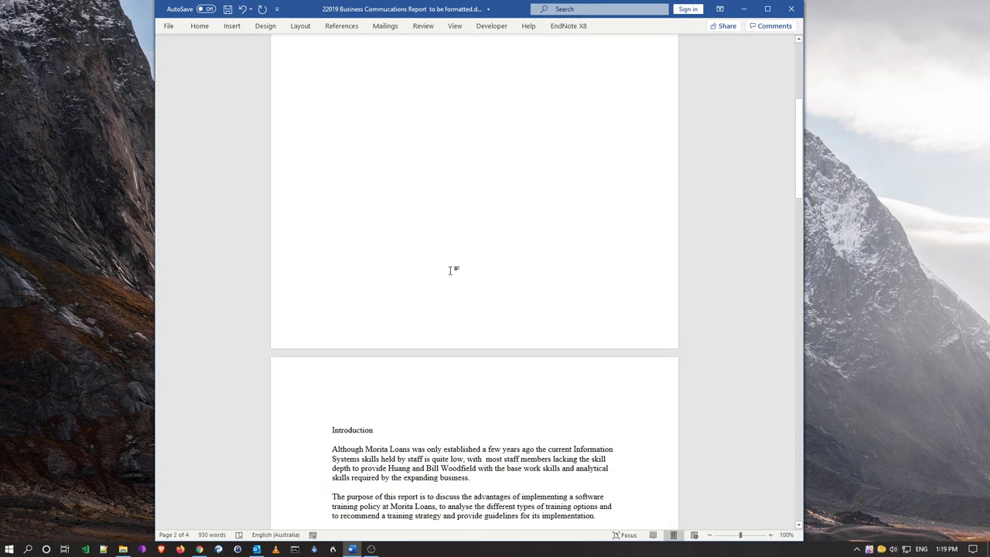
pyautogui.scroll(5, 451, 270)
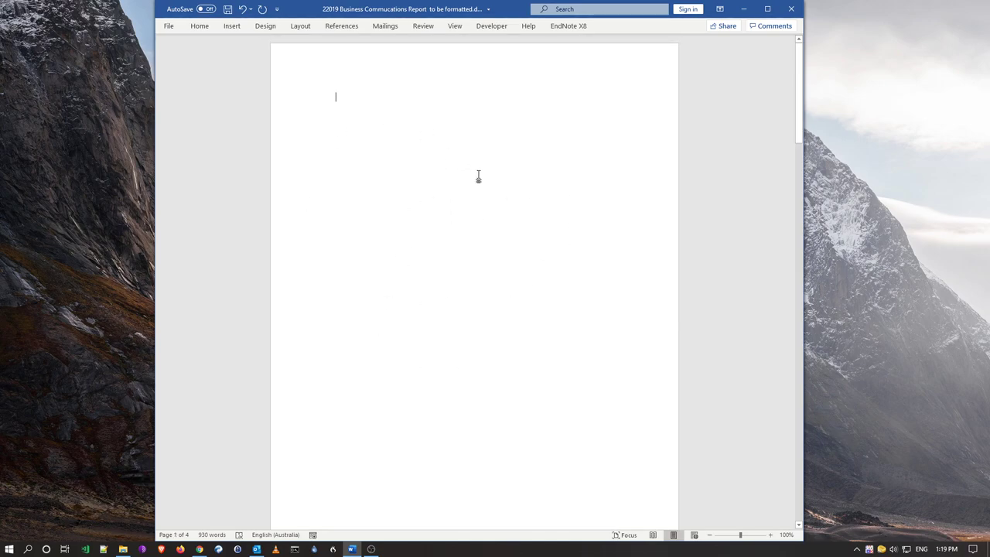
# Type 'Title page', then the student name and student number lines, and 'Created:'
pyautogui.write('t')
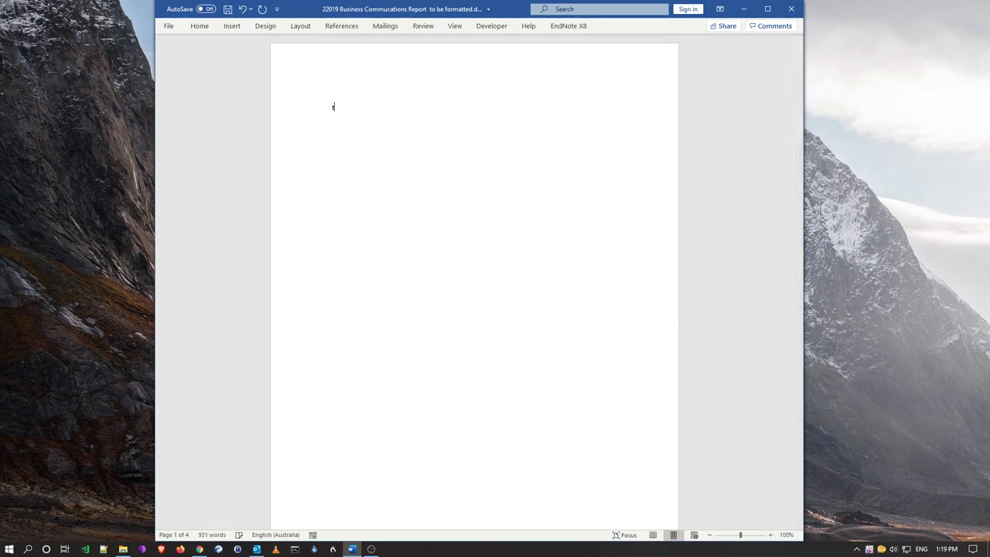
pyautogui.write('itle page')
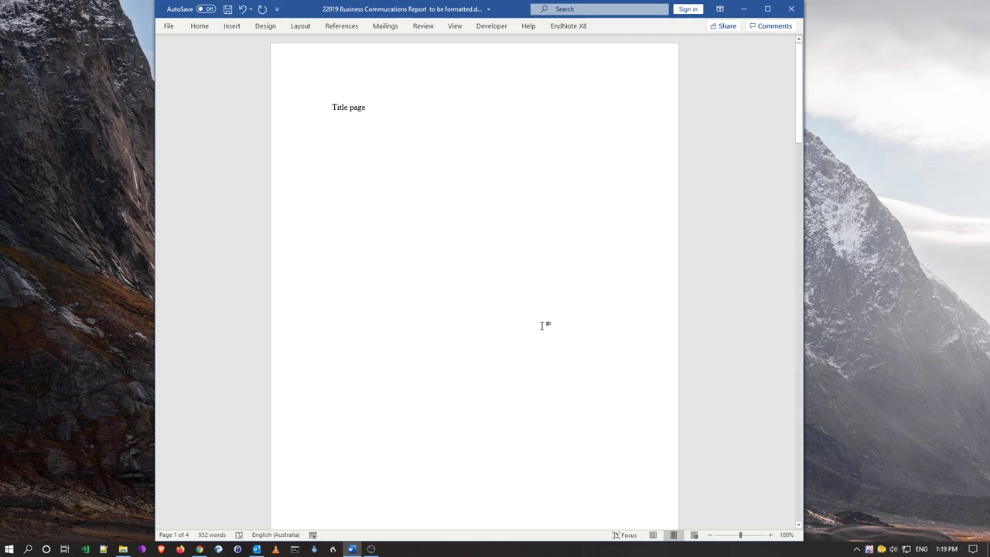
pyautogui.press('Return')
pyautogui.write('nam')
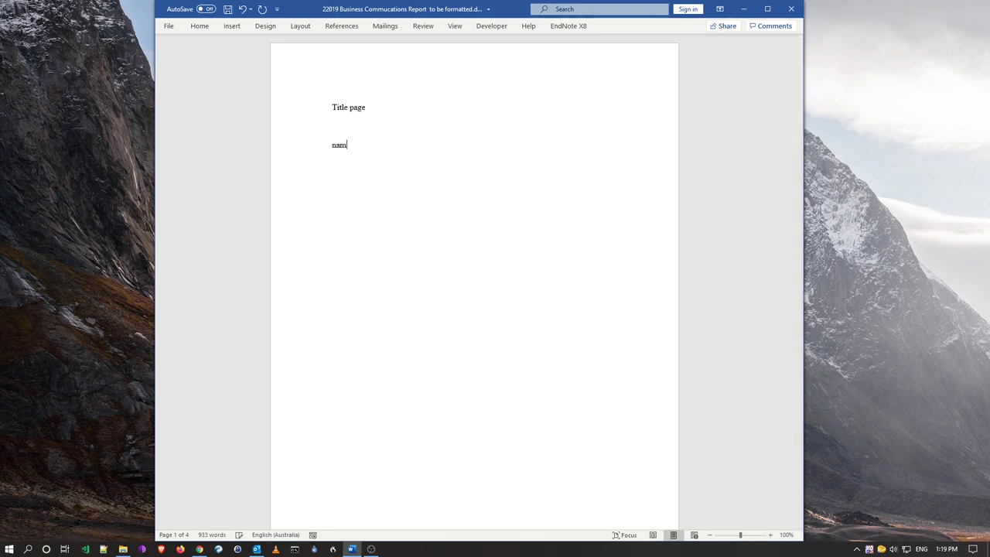
pyautogui.press('BackSpace')
pyautogui.press('BackSpace')
pyautogui.press('BackSpace')
pyautogui.press('BackSpace')
pyautogui.press('Return')
pyautogui.press('Return')
pyautogui.write('Student number')
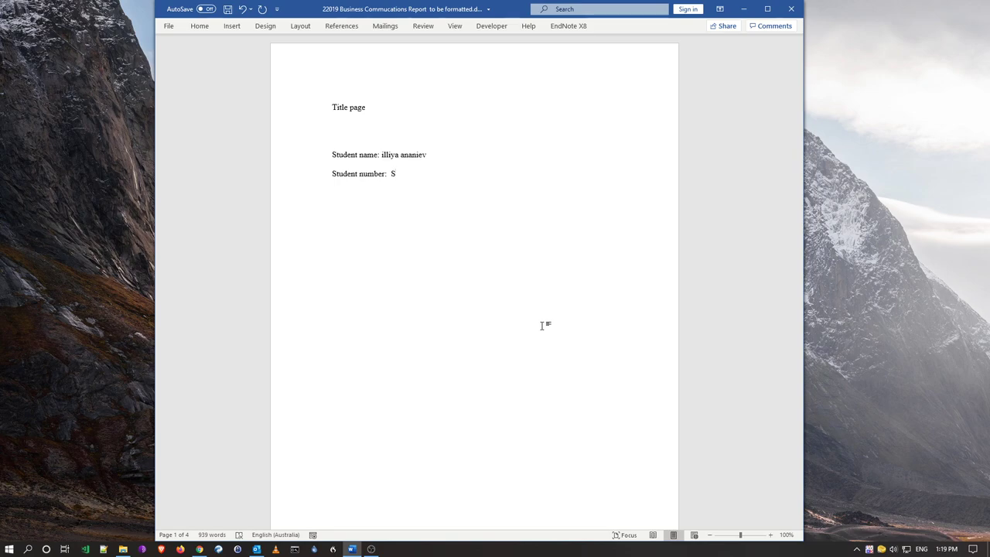
pyautogui.write('Creat')
pyautogui.write('ed')
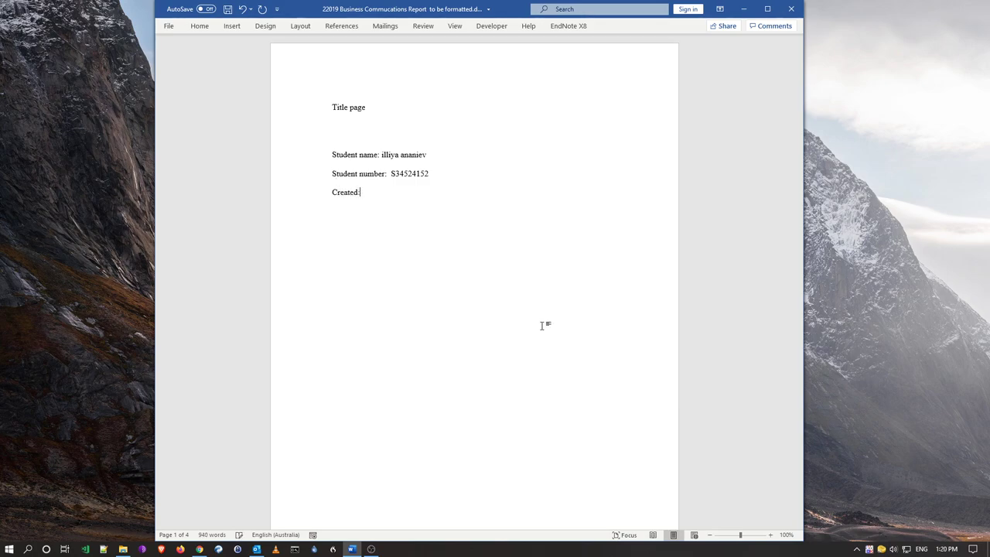
pyautogui.write(':')
# Add the lines 'Updated', 'Tute: day and time' and 'Tutors: ???? / ????'
pyautogui.hotkey('shift', 'Return')
pyautogui.write('Updated')
pyautogui.press('Return')
pyautogui.write('Tute: day and tiem')
pyautogui.press('BackSpace')
pyautogui.press('BackSpace')
pyautogui.write('me')
pyautogui.press('Return')
pyautogui.write('Tutor')
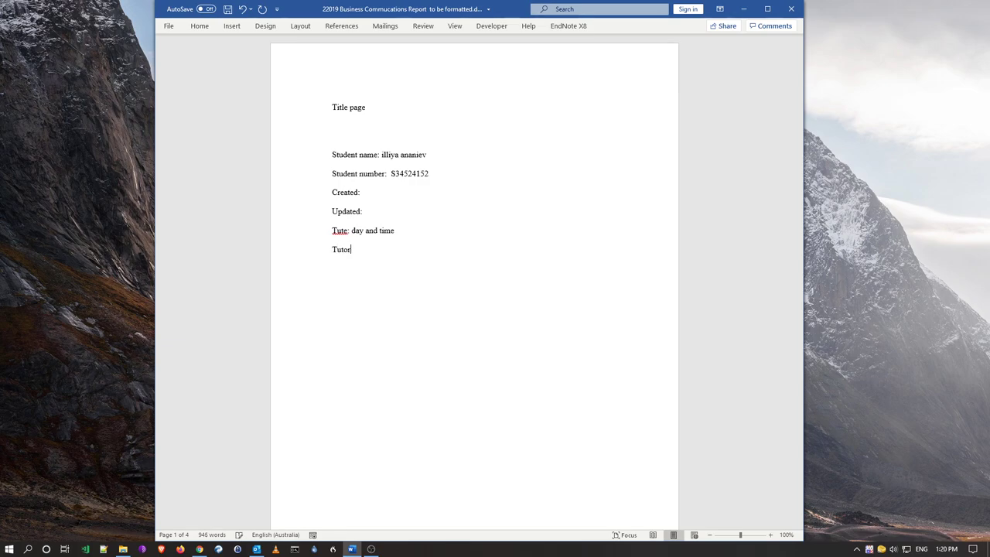
pyautogui.write('s: ???? / ????')
# Replace 'Title page' with 'Morita Loans Project Suggestions', fixing its spelling
pyautogui.click(388, 142)
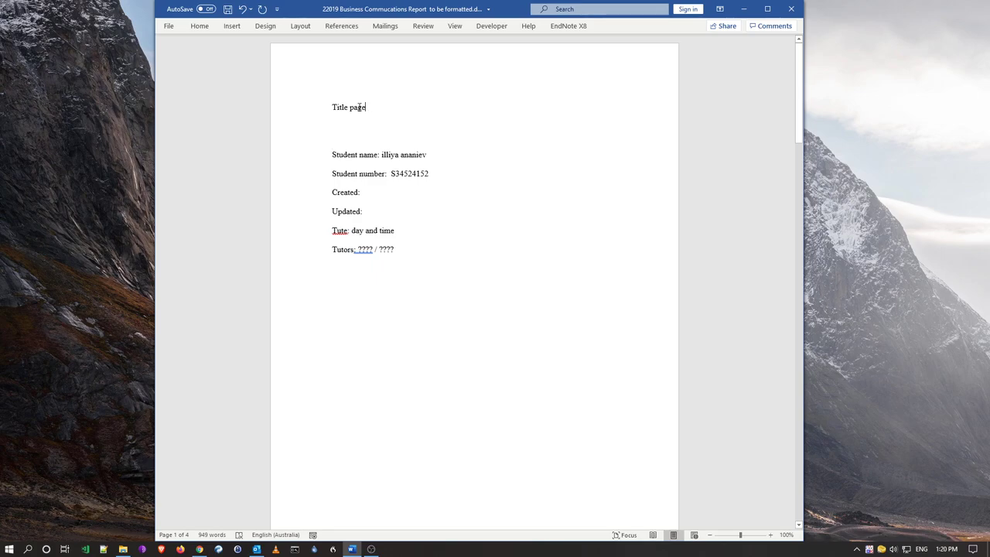
pyautogui.tripleClick(359, 106)
pyautogui.click(364, 107)
pyautogui.moveTo(367, 108); pyautogui.dragTo(332, 103)
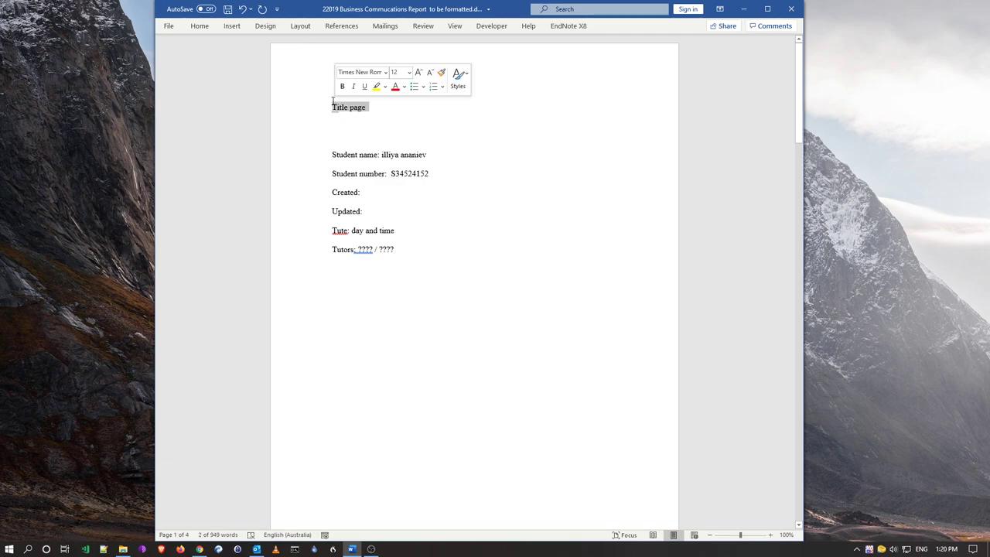
pyautogui.write('Mor')
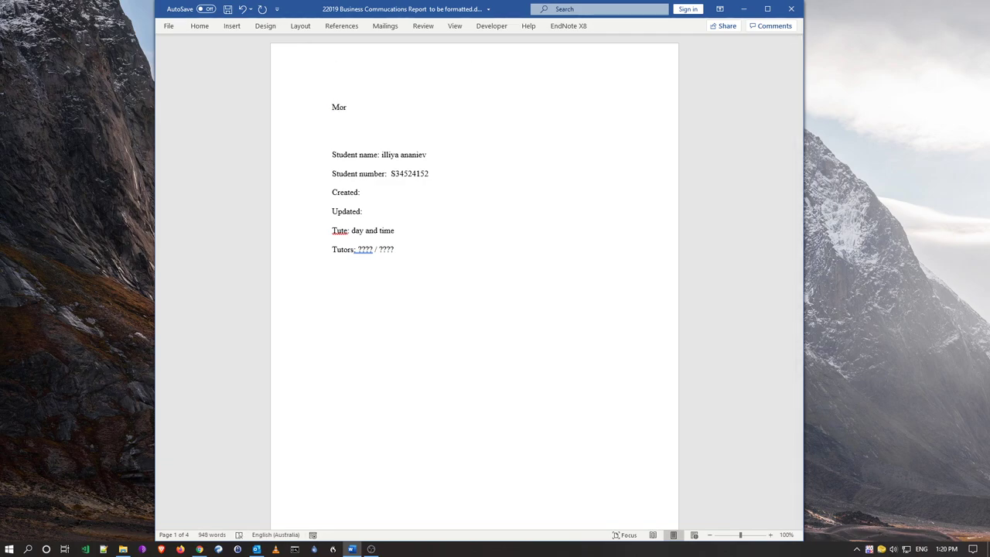
pyautogui.write('ita Loans Project Sugggestions')
pyautogui.press('Return')
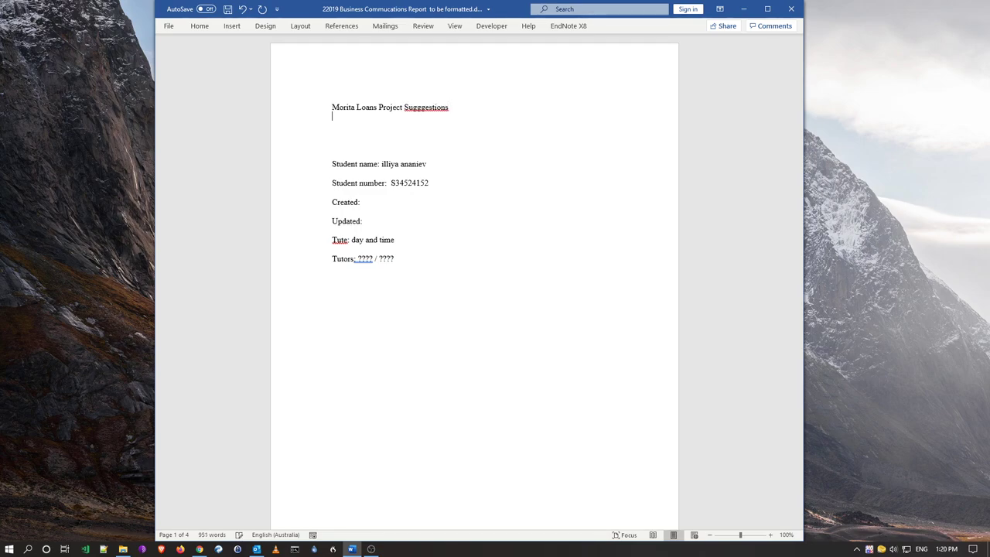
pyautogui.rightClick(422, 109)
pyautogui.click(472, 129)
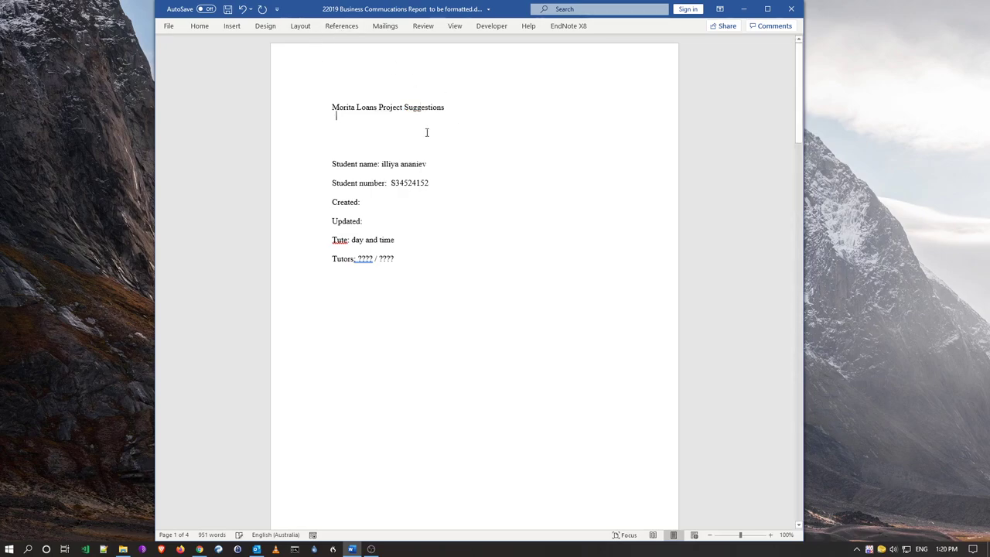
# Type 'Business Information Systems' below the title and add an empty line above the title
pyautogui.click(386, 134)
pyautogui.write('Busin')
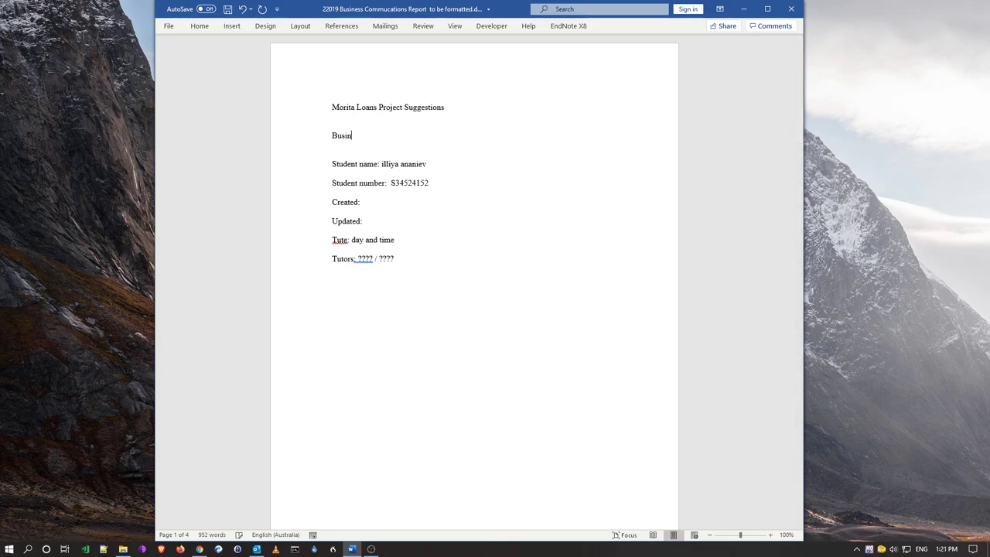
pyautogui.write('ess Information Systems')
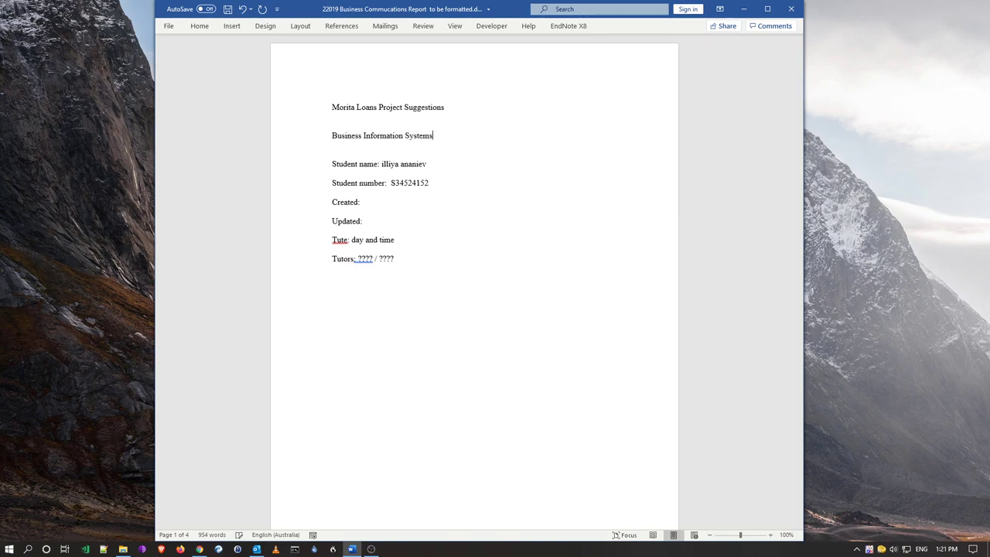
pyautogui.click(358, 110)
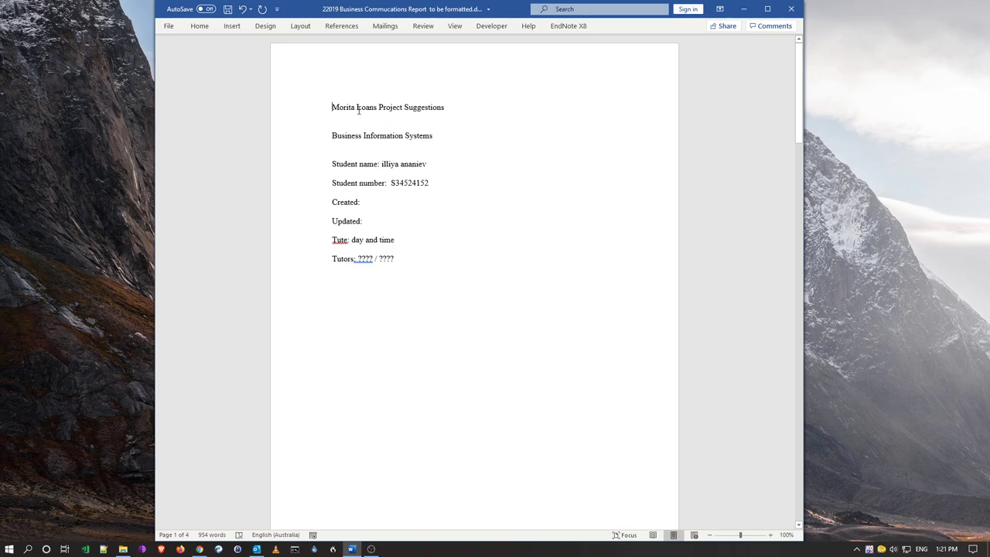
pyautogui.press('Return')
pyautogui.press('Up')
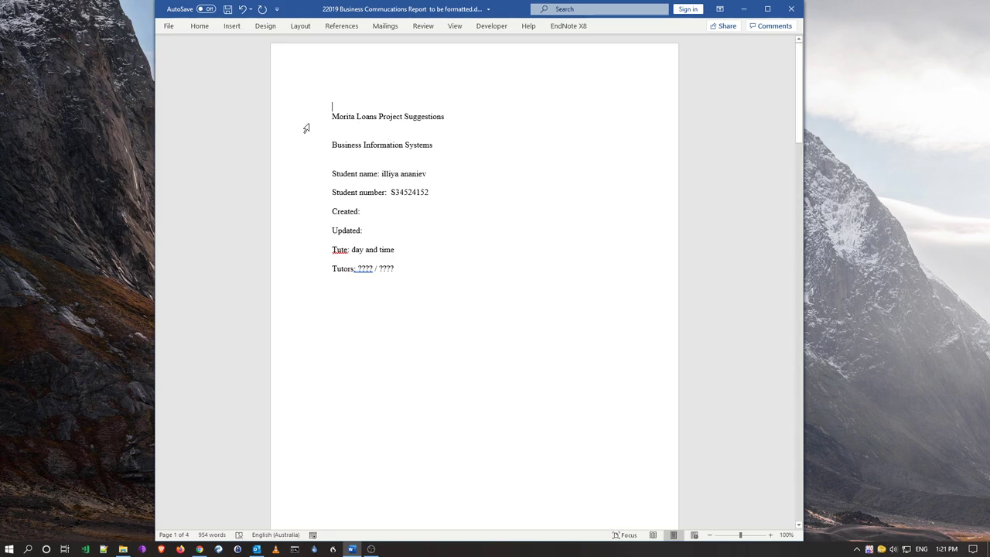
# Select the title line and pin the ribbon permanently open
pyautogui.click(313, 116)
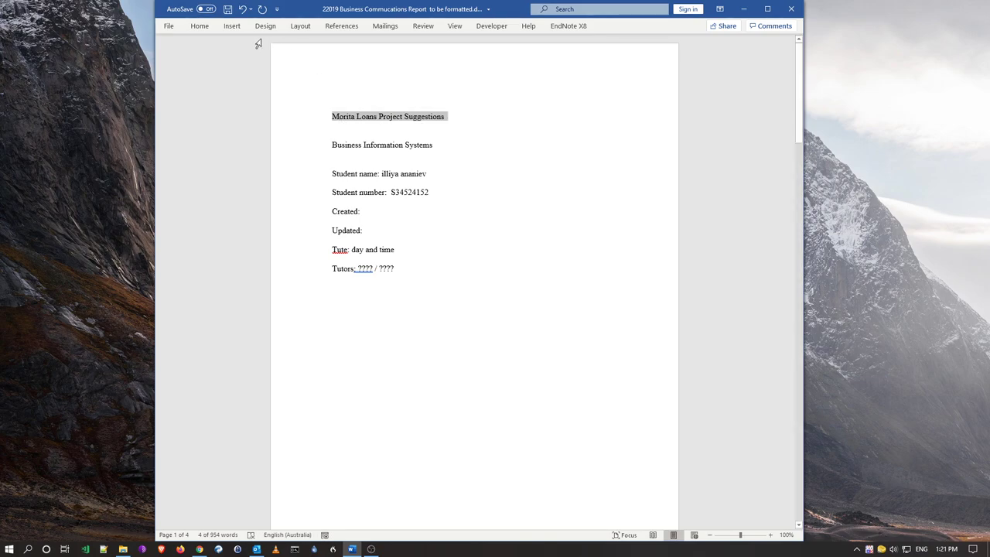
pyautogui.click(201, 27)
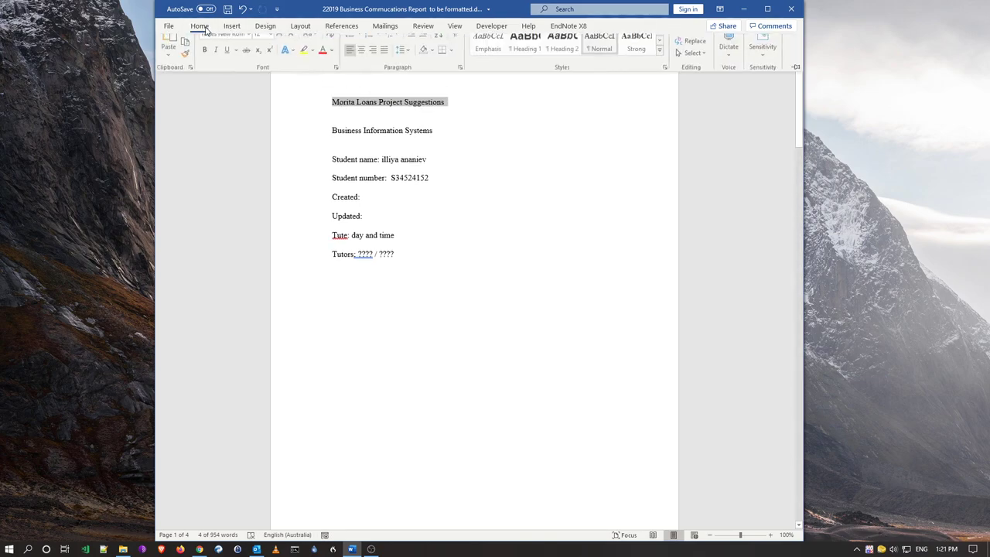
pyautogui.click(795, 79)
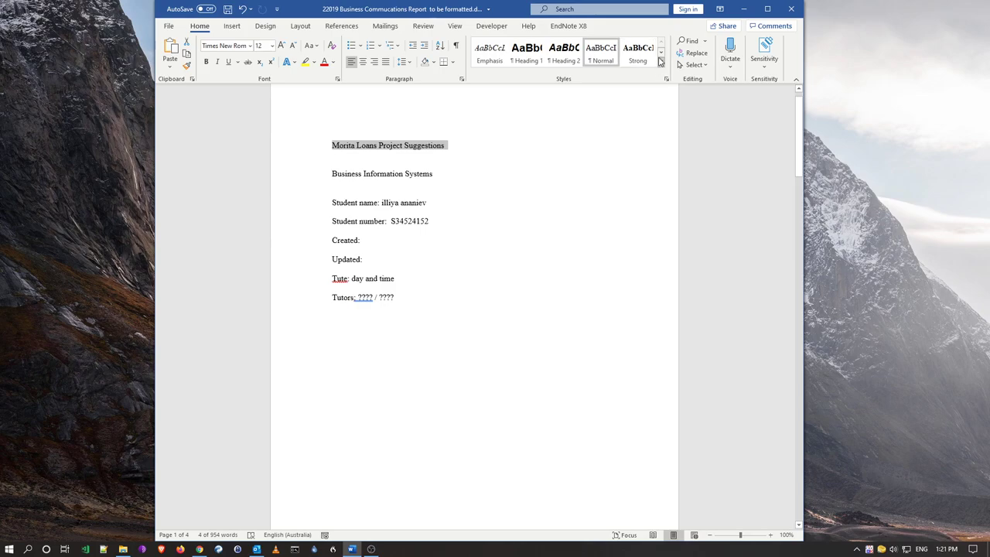
# Apply the Title style to the report title and centre it
pyautogui.click(661, 54)
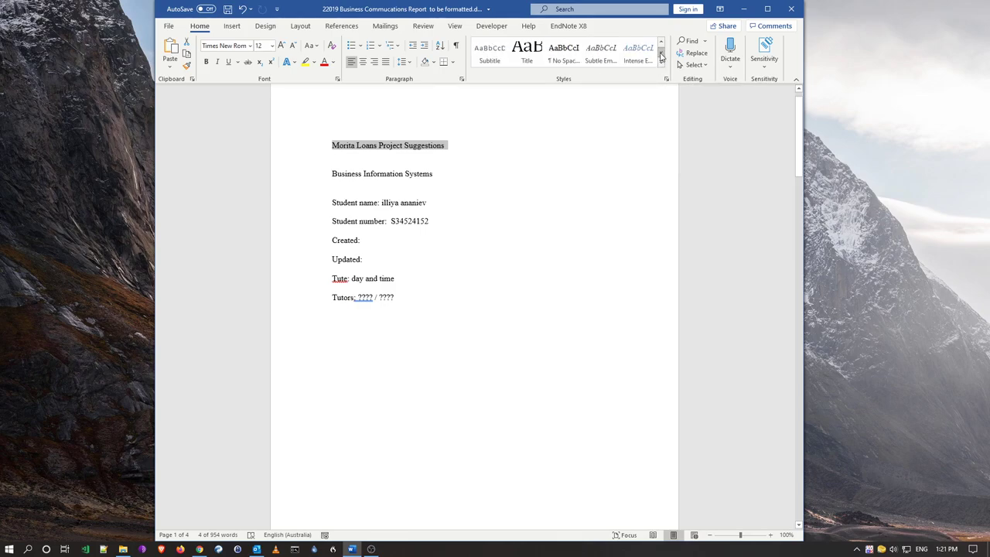
pyautogui.click(536, 54)
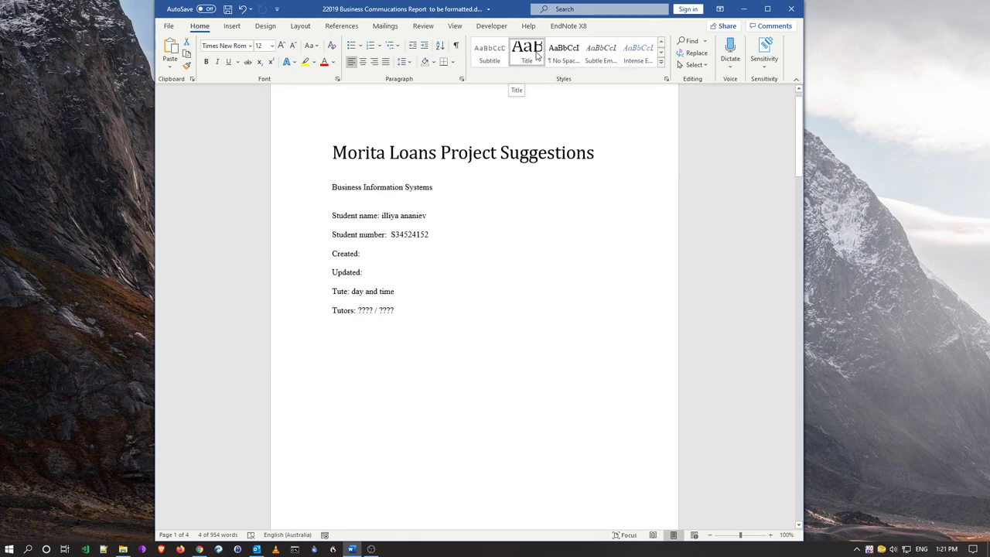
pyautogui.click(536, 54)
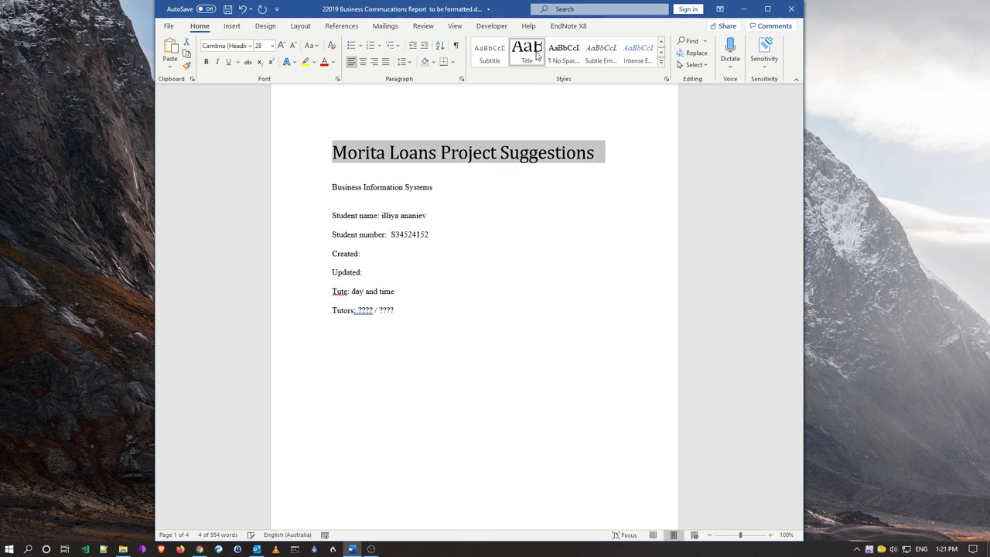
pyautogui.click(363, 61)
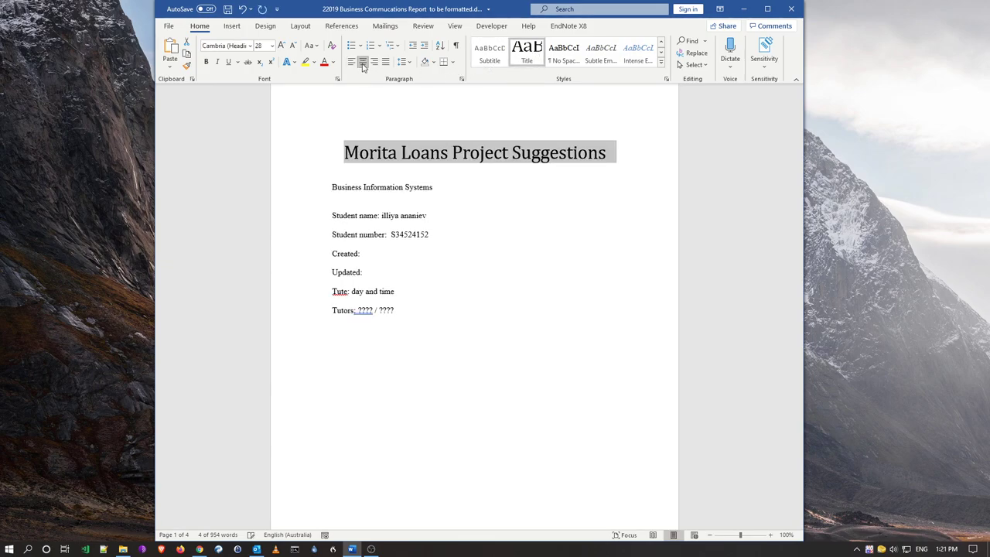
# Give 'Business Information Systems' the Subtitle style and centre it
pyautogui.click(316, 194)
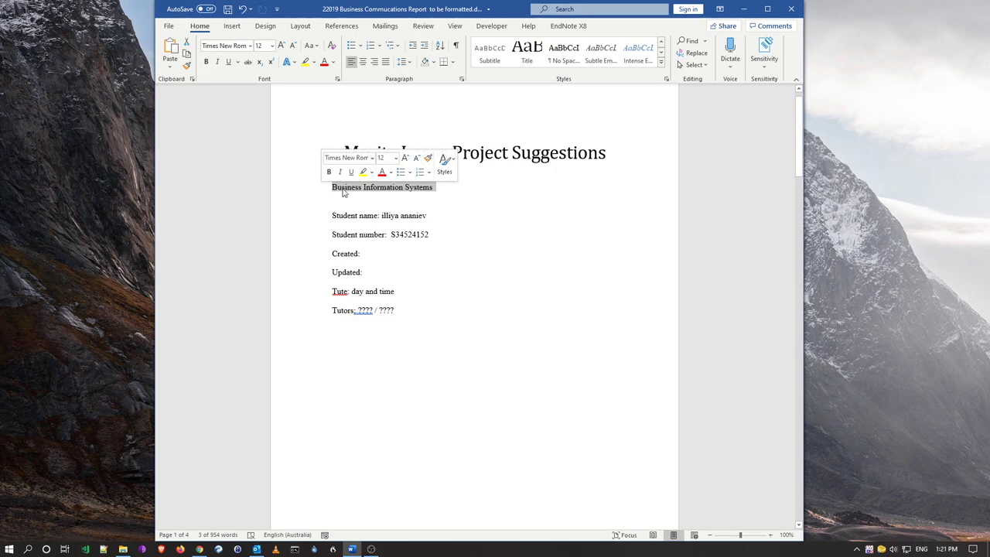
pyautogui.press('Down')
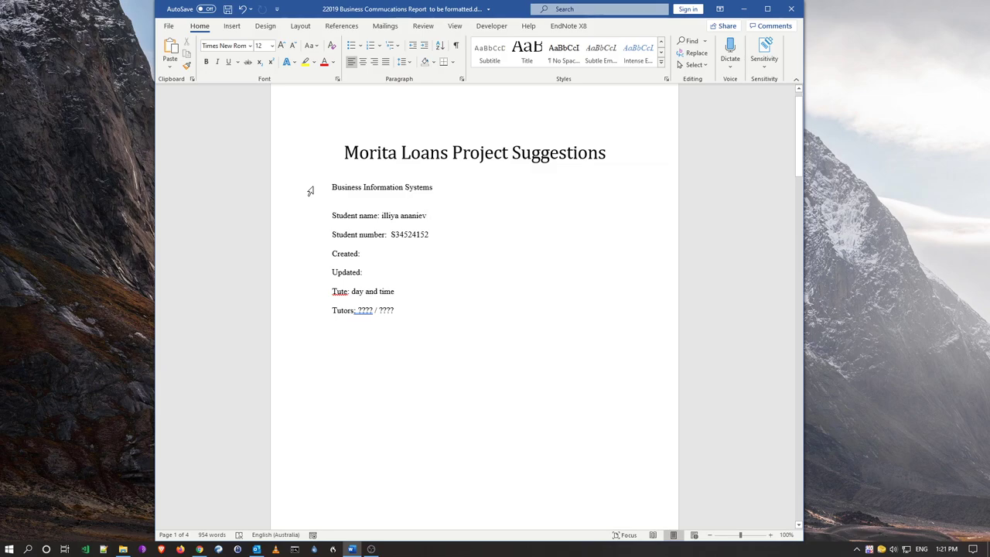
pyautogui.click(309, 191)
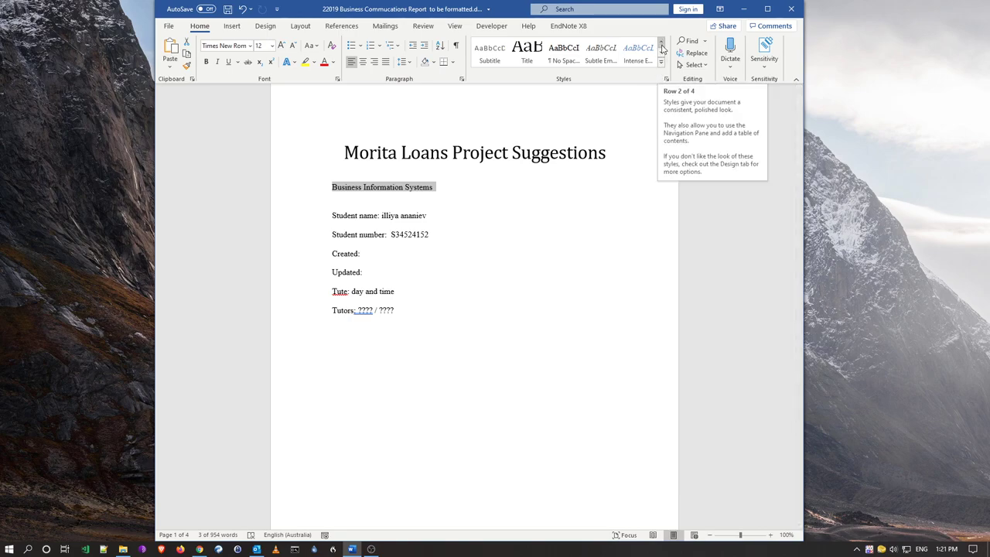
pyautogui.click(492, 59)
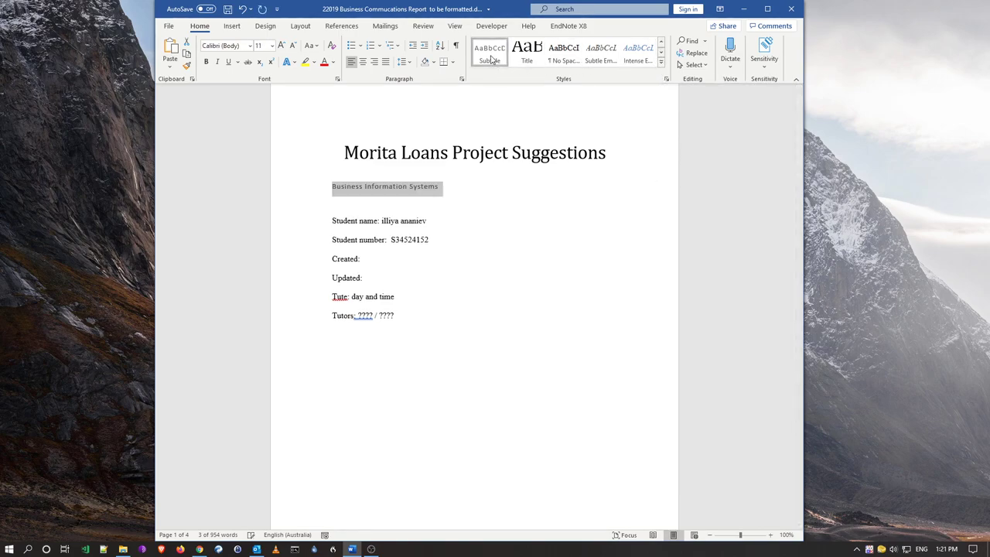
pyautogui.click(363, 61)
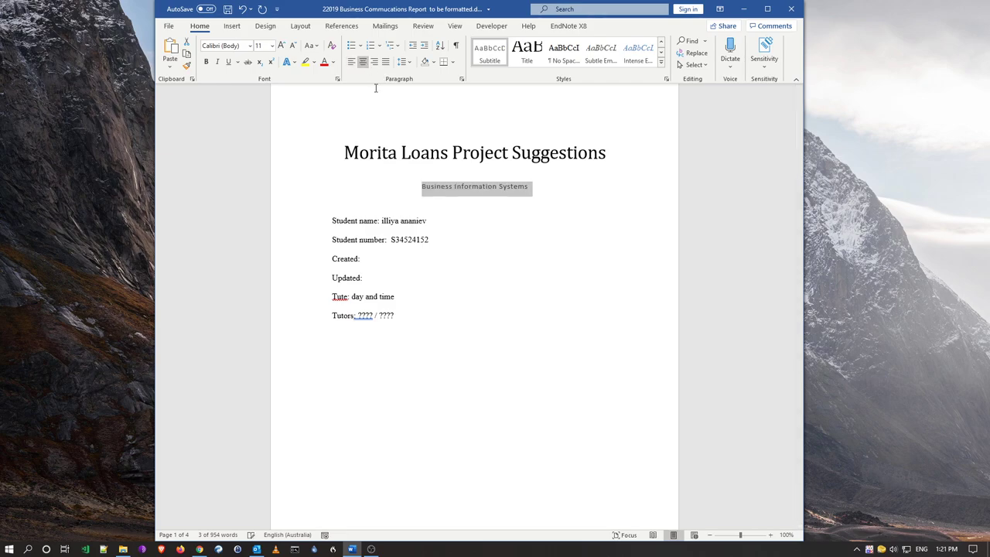
pyautogui.click(491, 222)
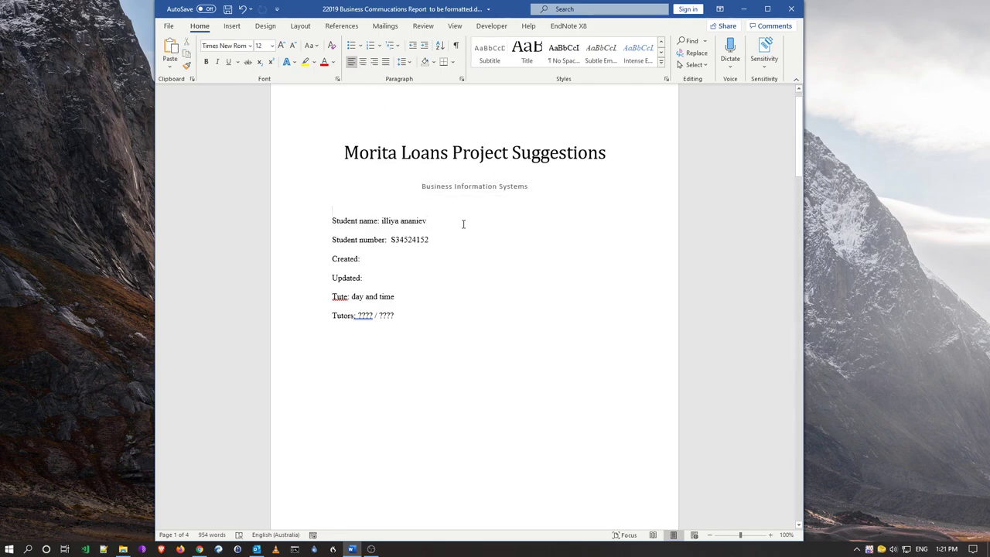
# Add two blank lines above Student name to push the details block down
pyautogui.press('Return')
pyautogui.press('Return')
pyautogui.press('Return')
pyautogui.press('Return')
pyautogui.press('Return')
pyautogui.press('Return')
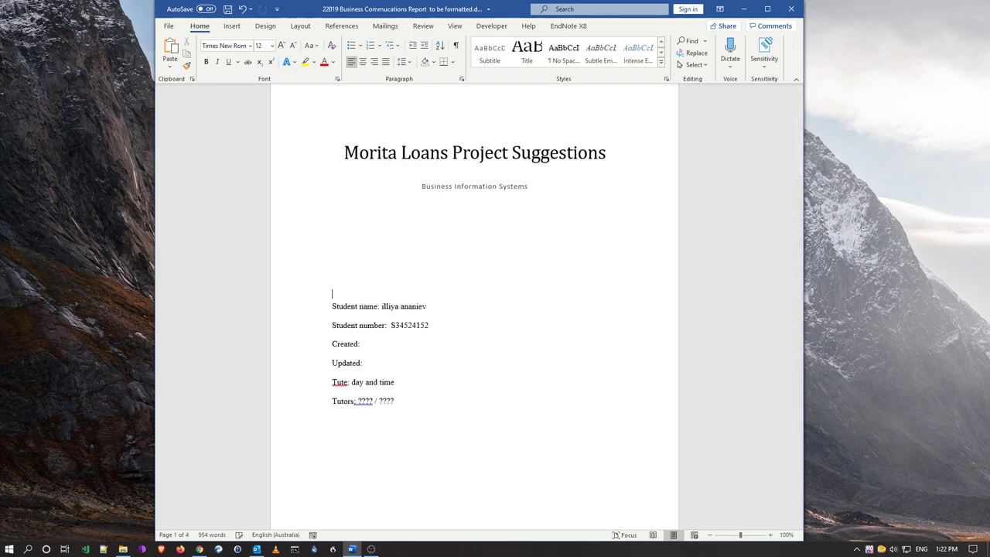
pyautogui.press('Return')
pyautogui.press('Return')
pyautogui.scroll(-4, 515, 261)
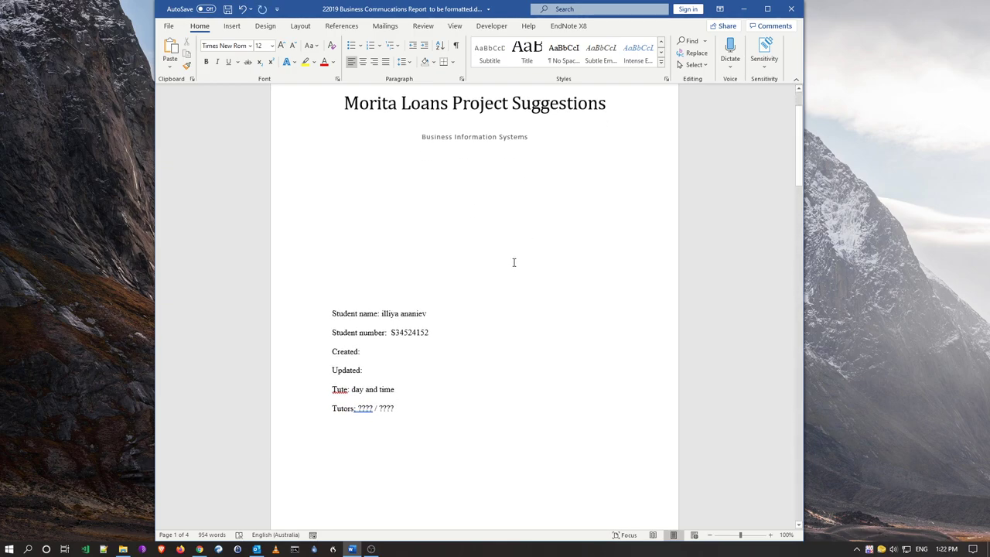
pyautogui.scroll(-1, 495, 248)
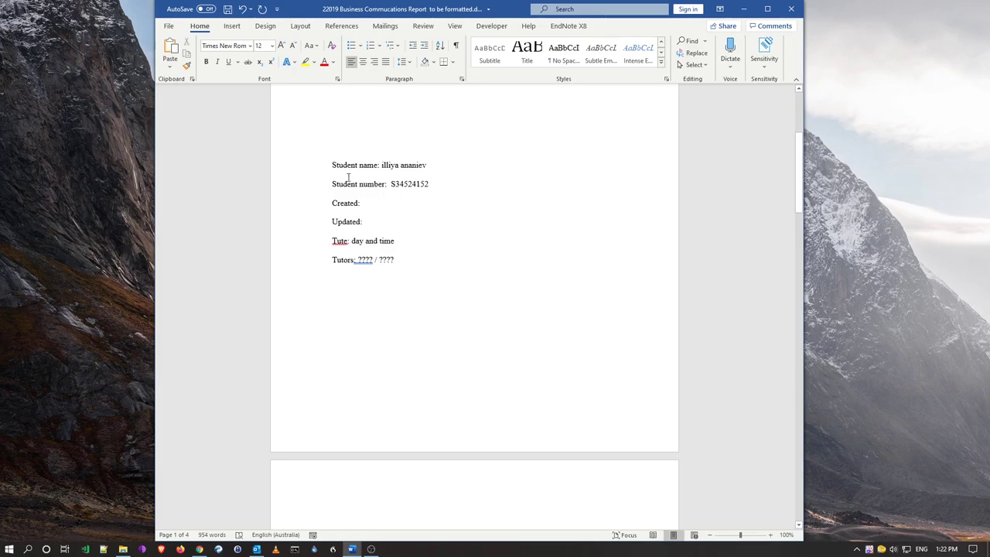
# Turn on the ruler and drag the details block's left indent to mid-page
pyautogui.moveTo(315, 169); pyautogui.dragTo(301, 261)
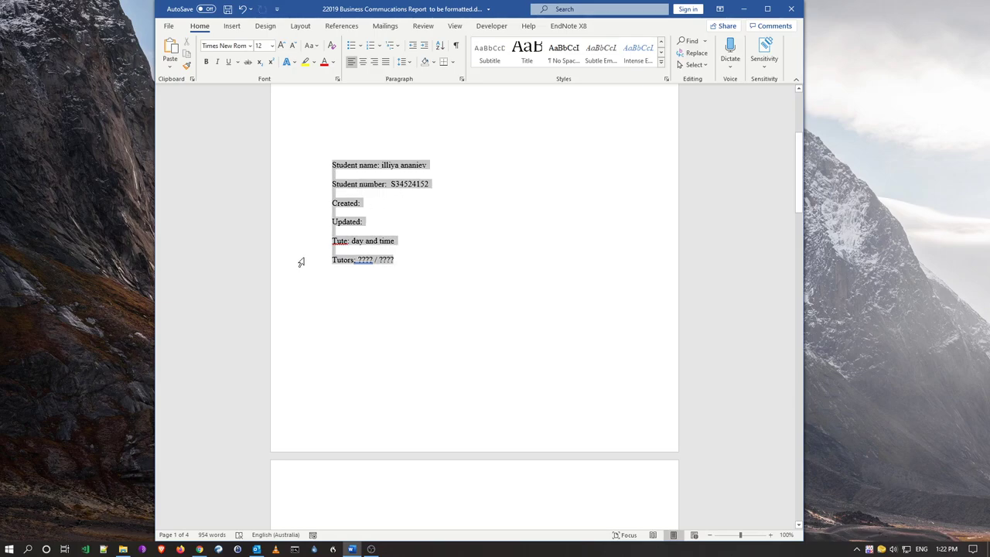
pyautogui.click(455, 29)
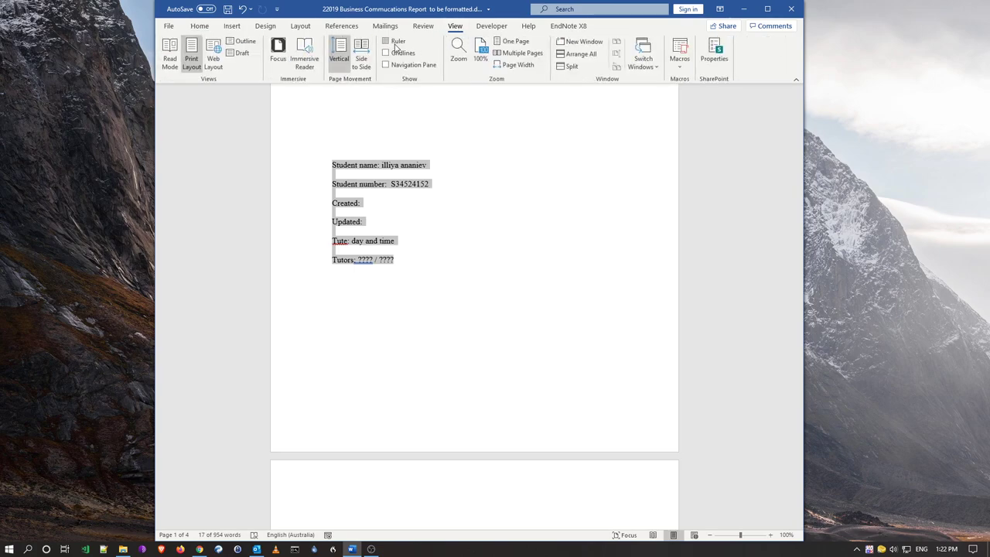
pyautogui.click(386, 42)
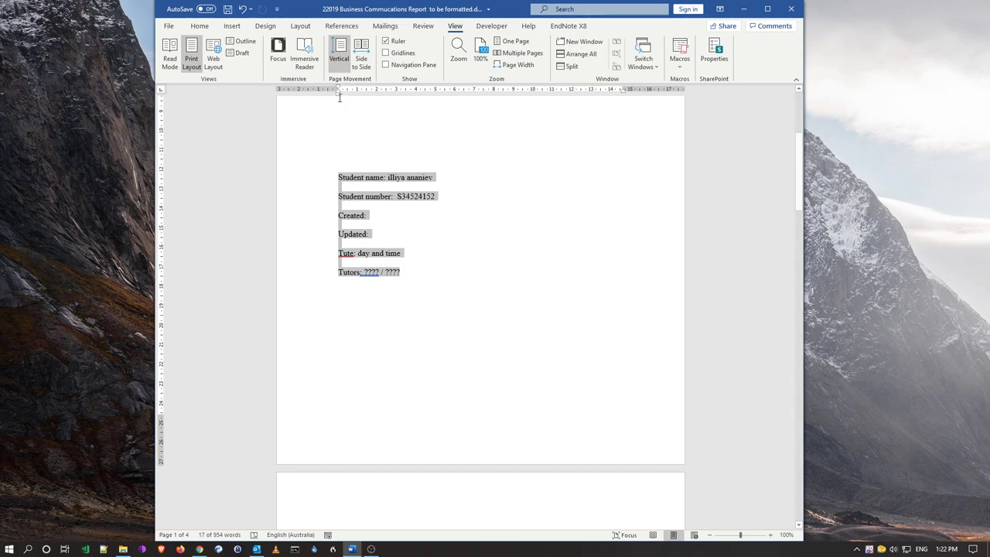
pyautogui.moveTo(339, 97); pyautogui.dragTo(523, 105)
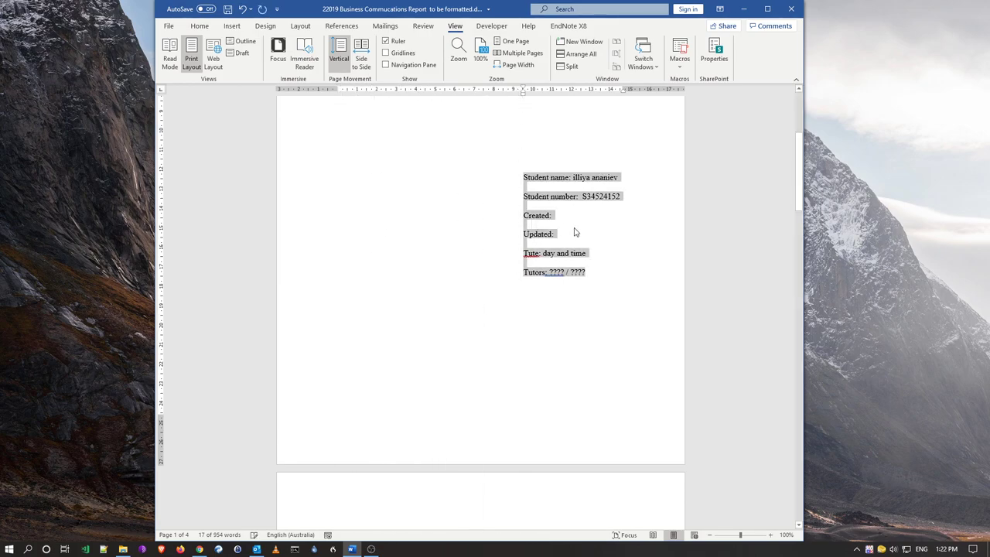
pyautogui.click(571, 221)
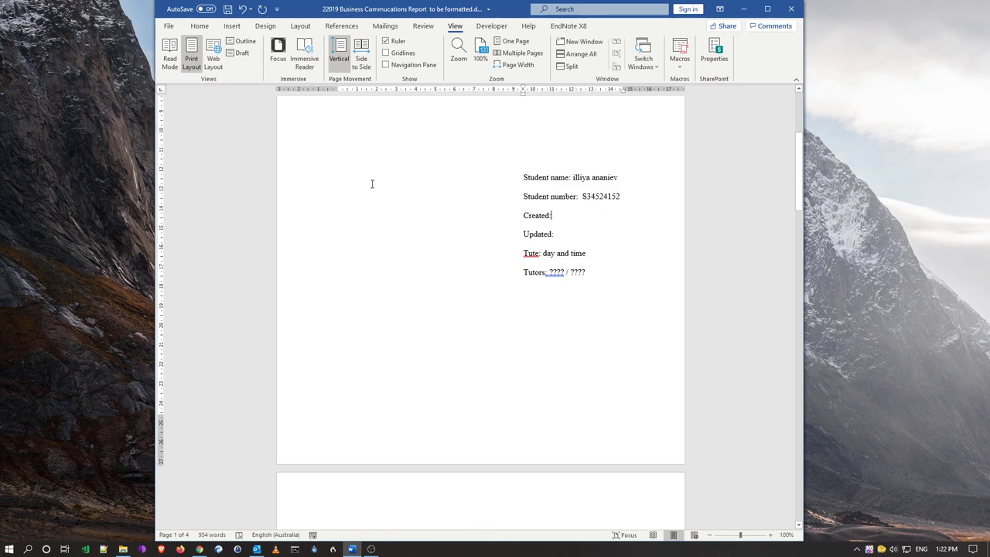
pyautogui.moveTo(298, 181); pyautogui.dragTo(307, 271)
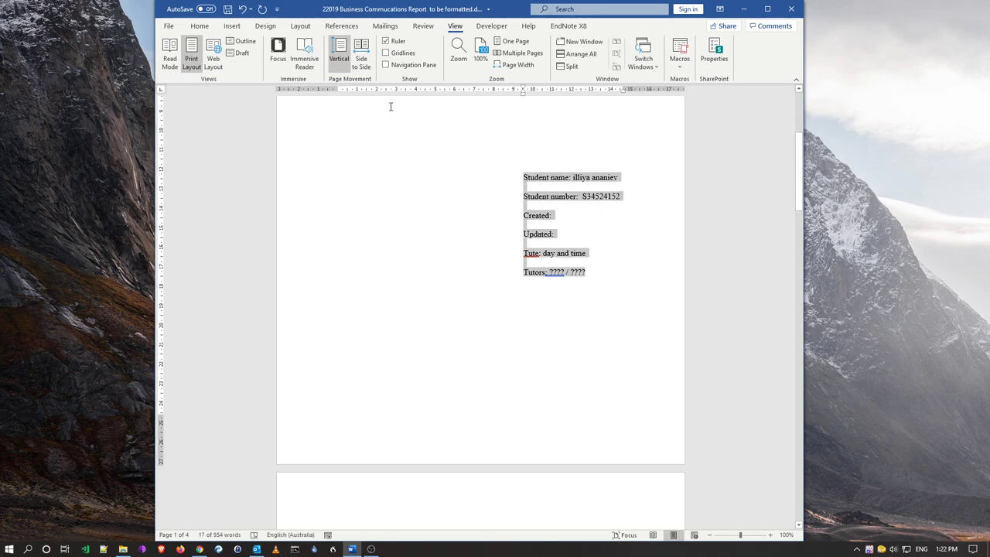
# Set the student details to single (1.0) line spacing and confirm it in the Paragraph dialog
pyautogui.click(202, 27)
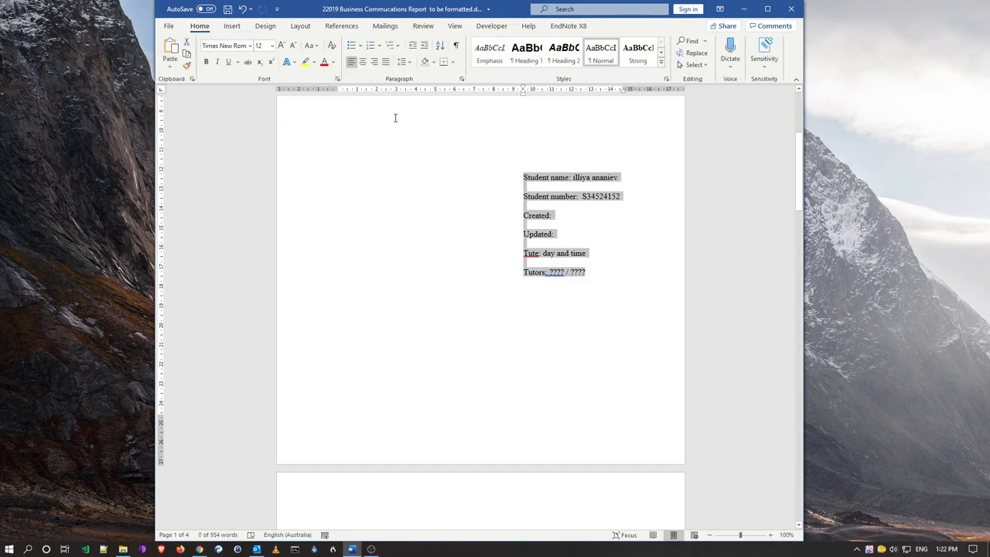
pyautogui.click(410, 64)
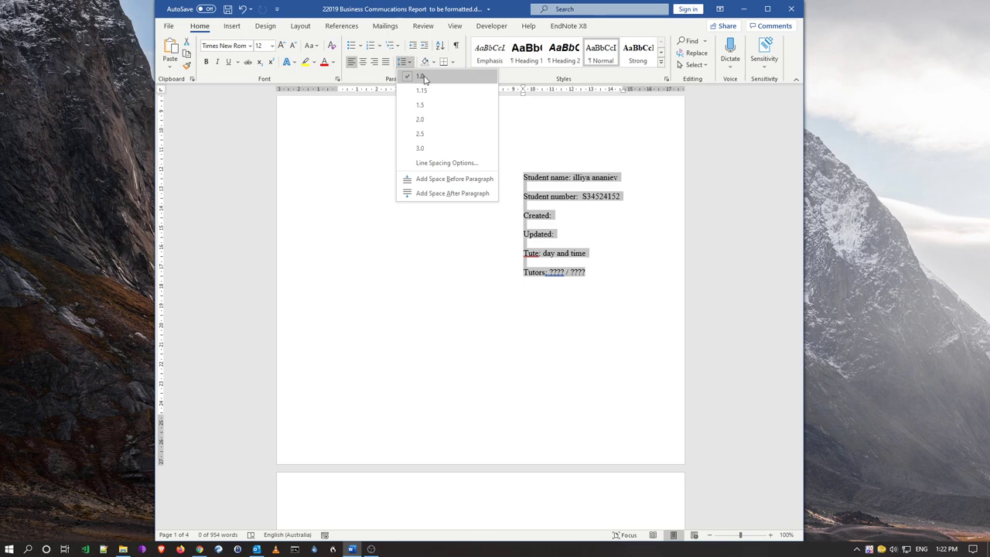
pyautogui.click(422, 76)
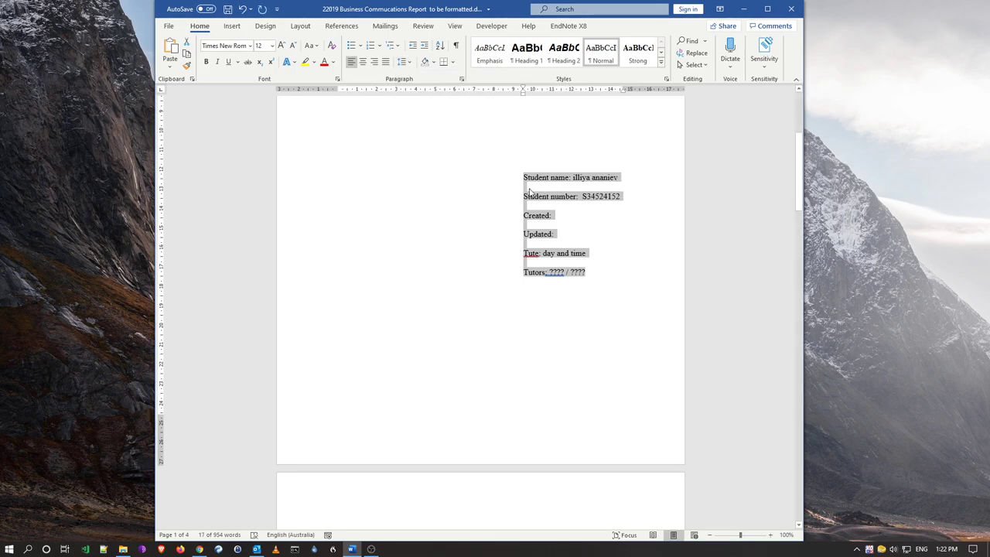
pyautogui.click(461, 80)
pyautogui.moveTo(513, 63); pyautogui.dragTo(313, 86)
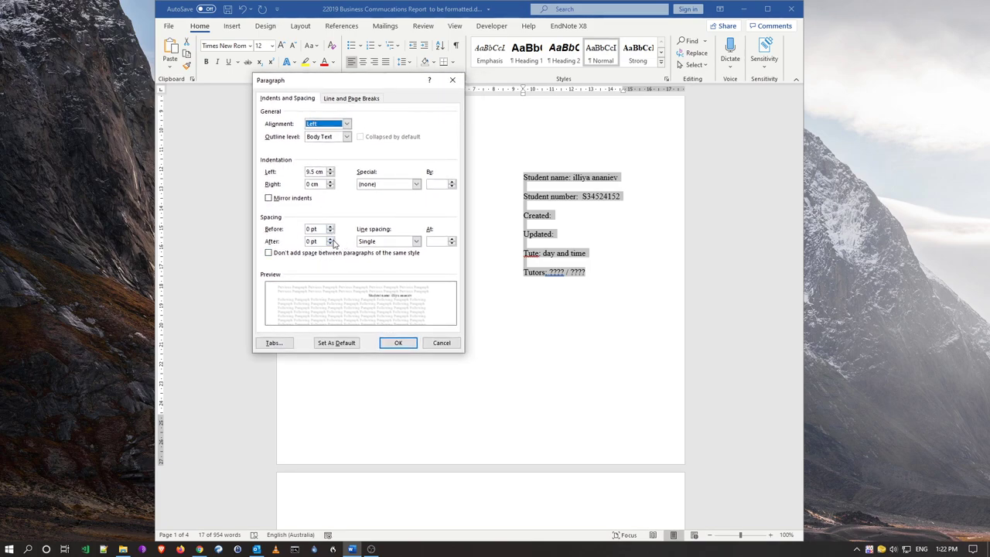
pyautogui.click(417, 241)
pyautogui.click(417, 241)
pyautogui.click(417, 241)
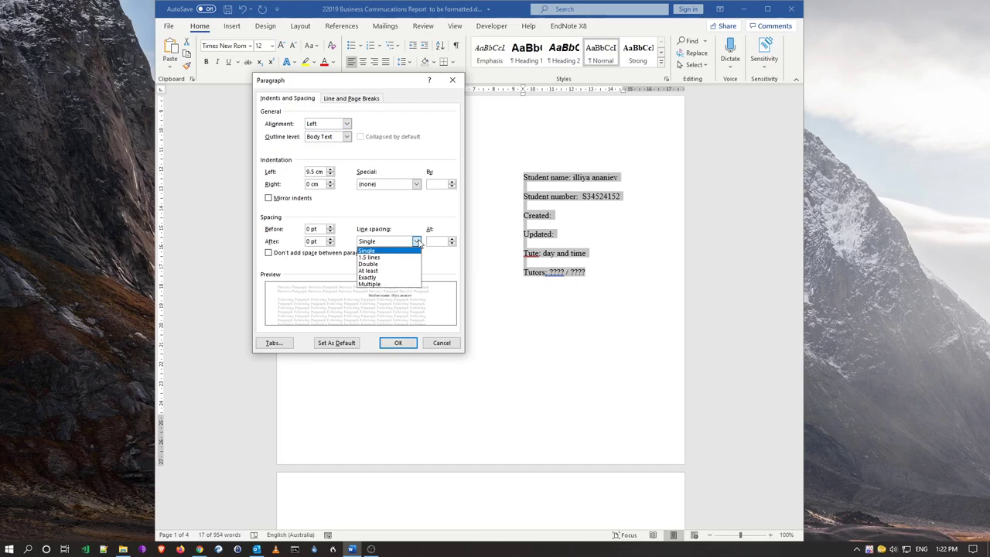
pyautogui.click(416, 242)
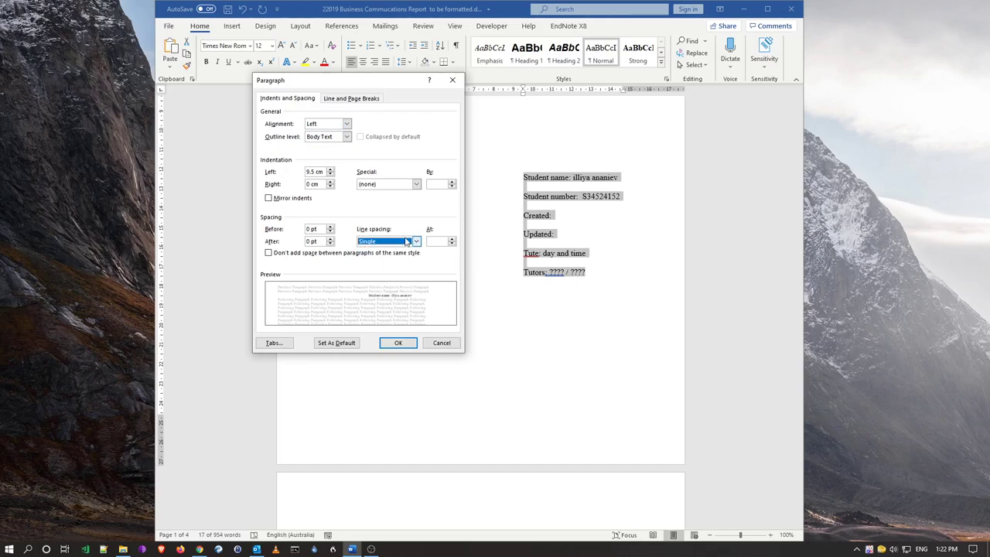
pyautogui.click(330, 242)
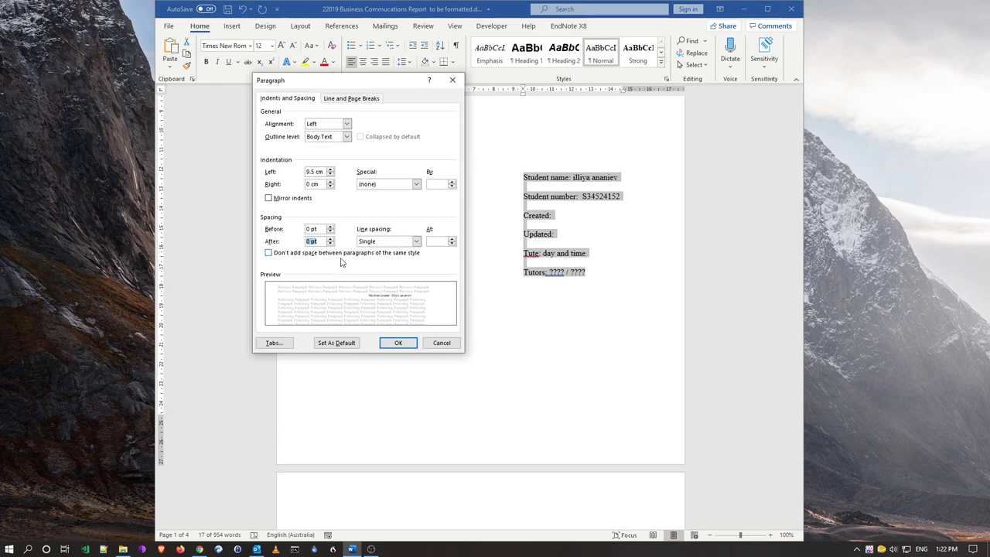
pyautogui.click(395, 342)
# Delete the blank lines around Student name, Student number, Created, Updated and Tute
pyautogui.click(539, 206)
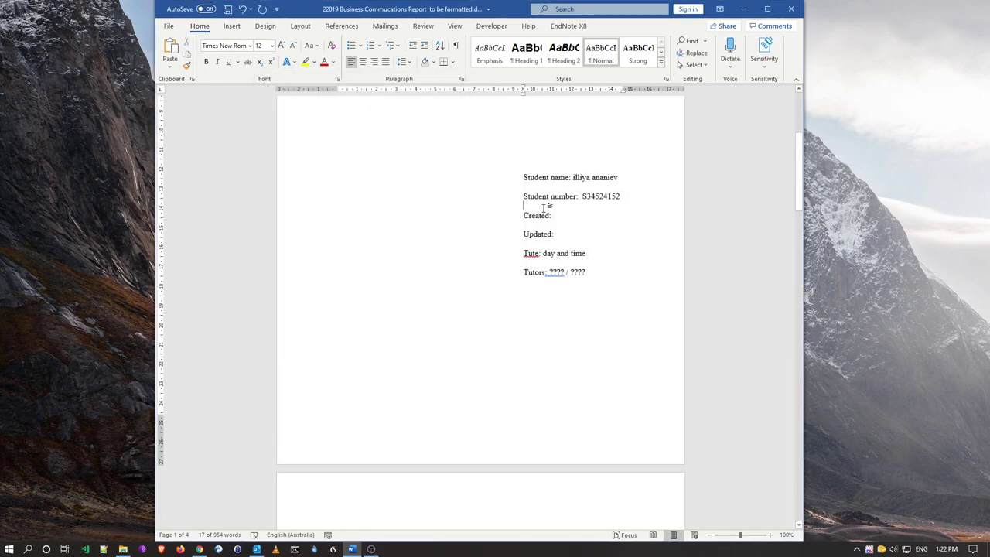
pyautogui.press('Delete')
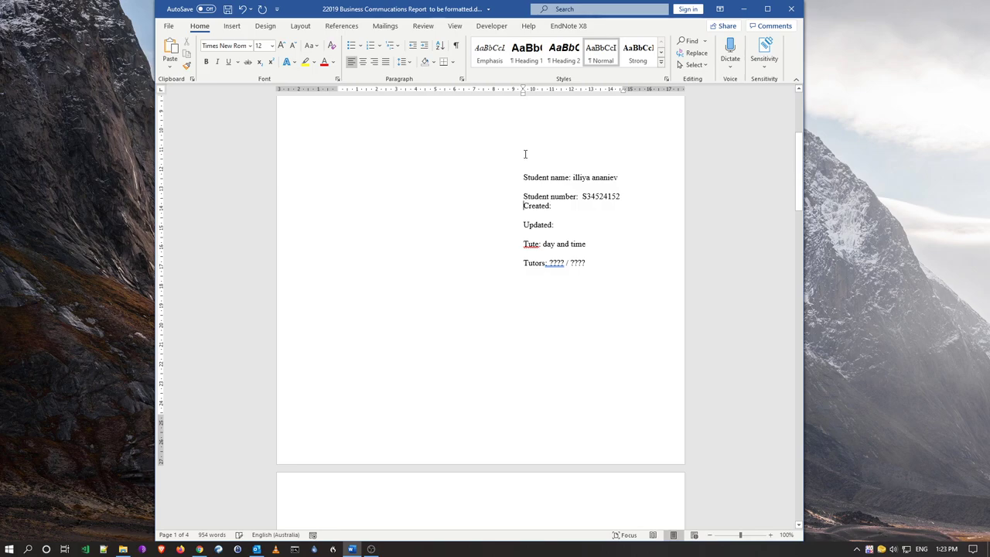
pyautogui.press('Down')
pyautogui.press('Delete')
pyautogui.press('Up')
pyautogui.press('Up')
pyautogui.press('Up')
pyautogui.press('Delete')
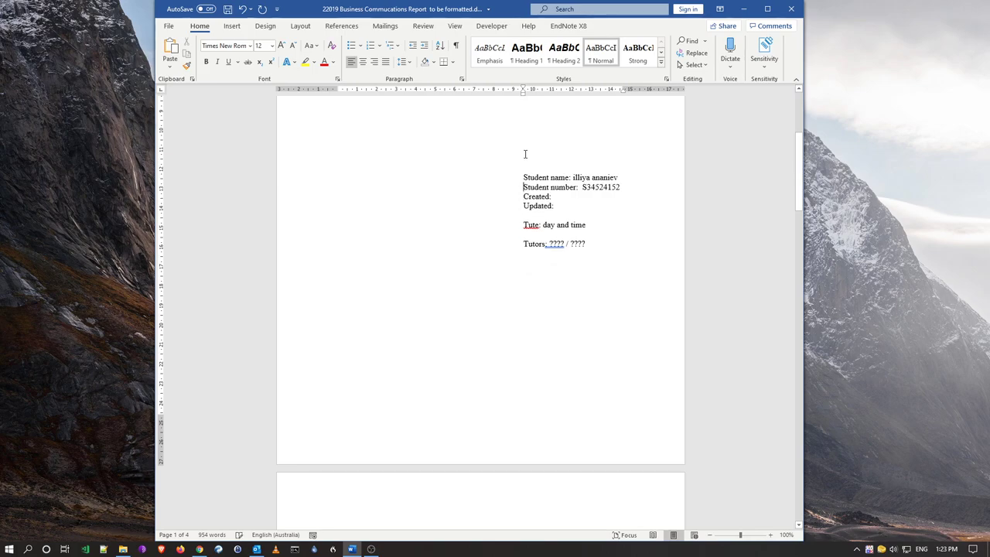
pyautogui.press('Down')
pyautogui.press('Down')
pyautogui.press('Down')
pyautogui.press('Delete')
pyautogui.press('Down')
pyautogui.press('Delete')
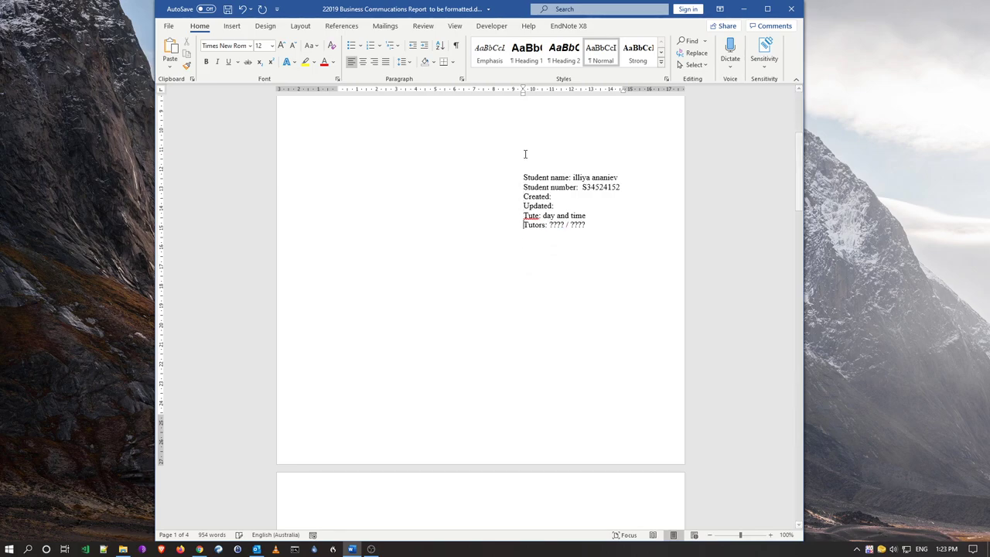
pyautogui.press('Up')
pyautogui.press('Up')
pyautogui.scroll(1, 590, 191)
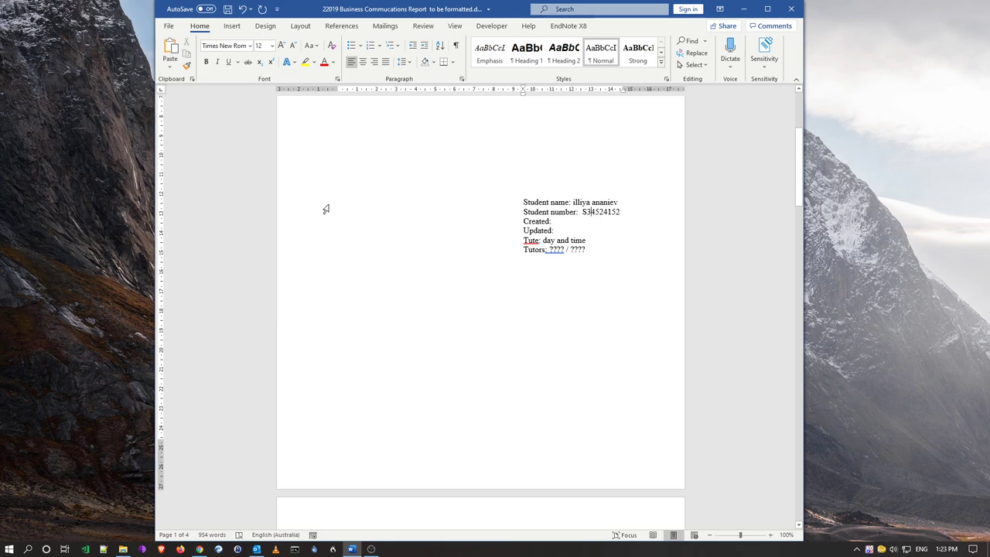
# Give all six student detail lines 3 pt spacing after each paragraph
pyautogui.moveTo(292, 211); pyautogui.dragTo(291, 250)
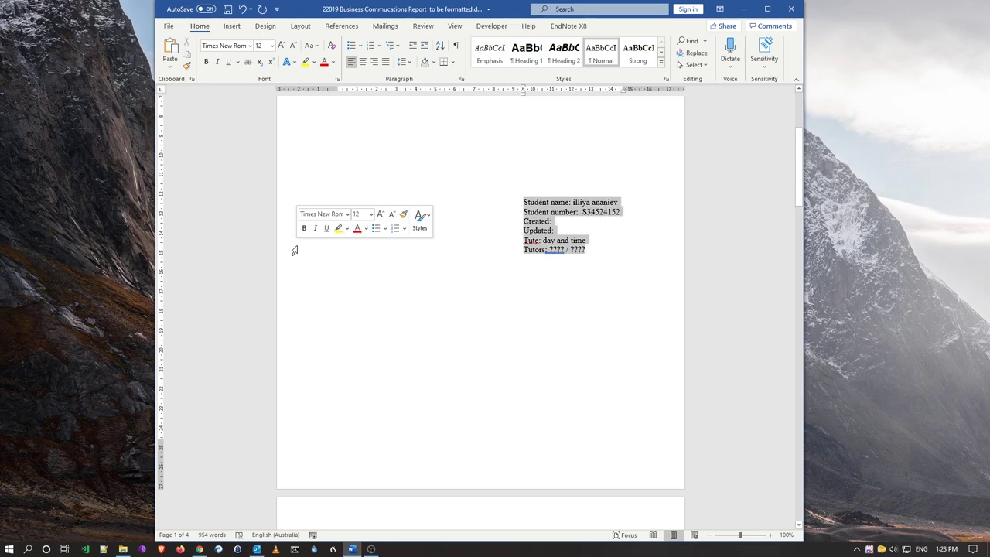
pyautogui.click(462, 79)
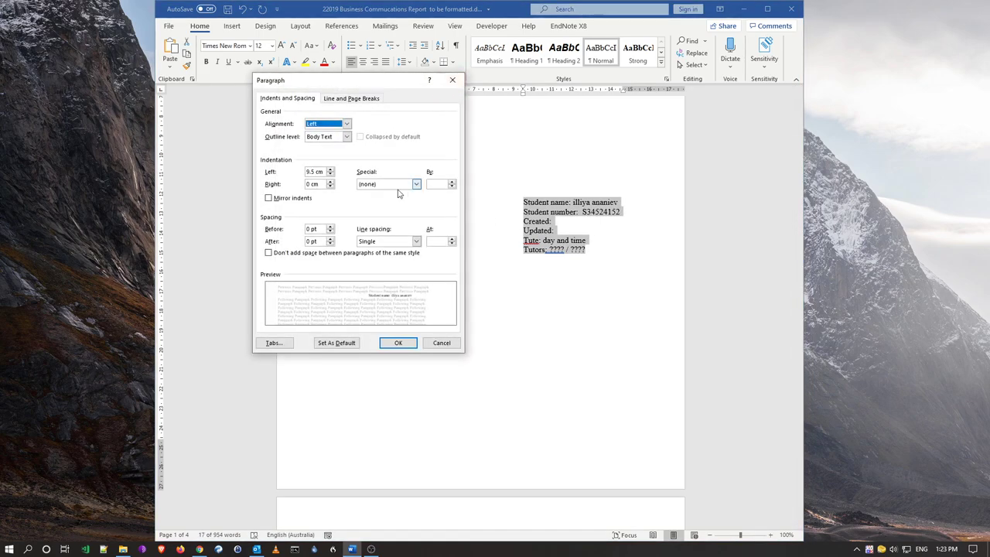
pyautogui.click(331, 240)
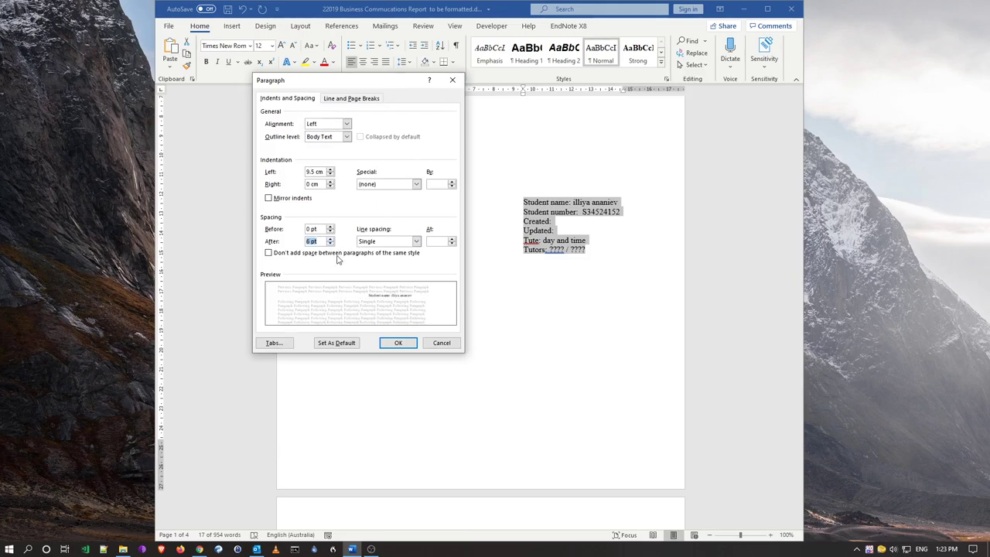
pyautogui.click(398, 342)
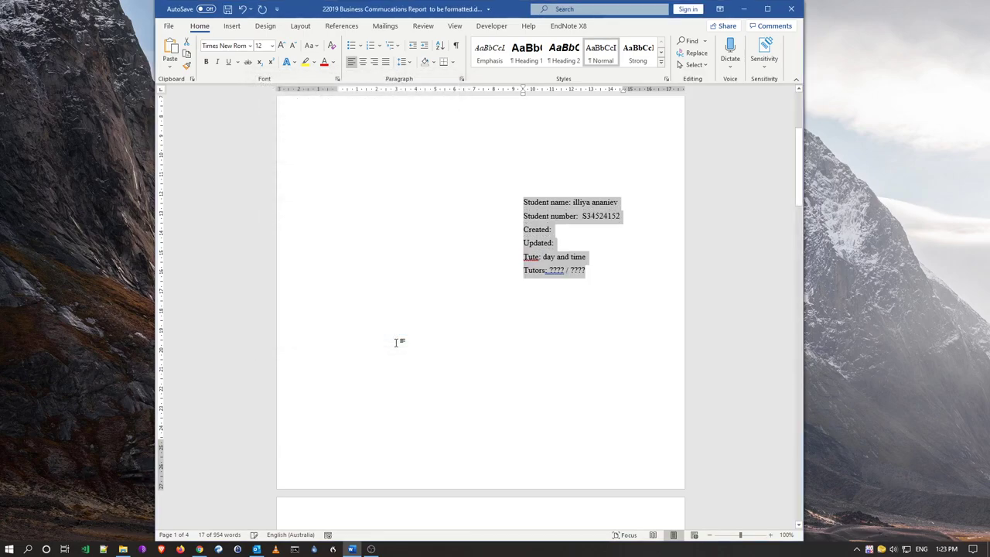
pyautogui.click(461, 79)
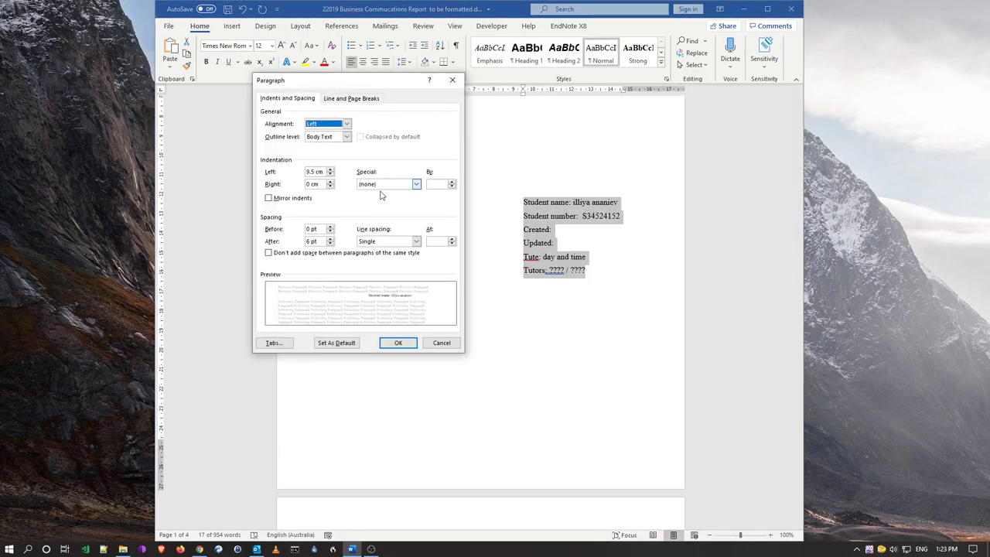
pyautogui.doubleClick(311, 242)
pyautogui.click(394, 343)
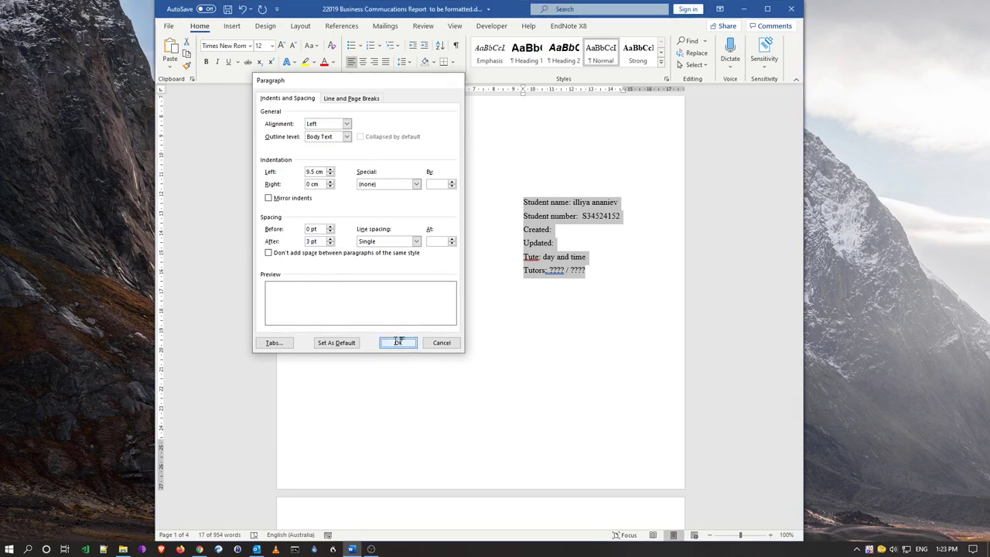
pyautogui.click(642, 272)
pyautogui.click(642, 272)
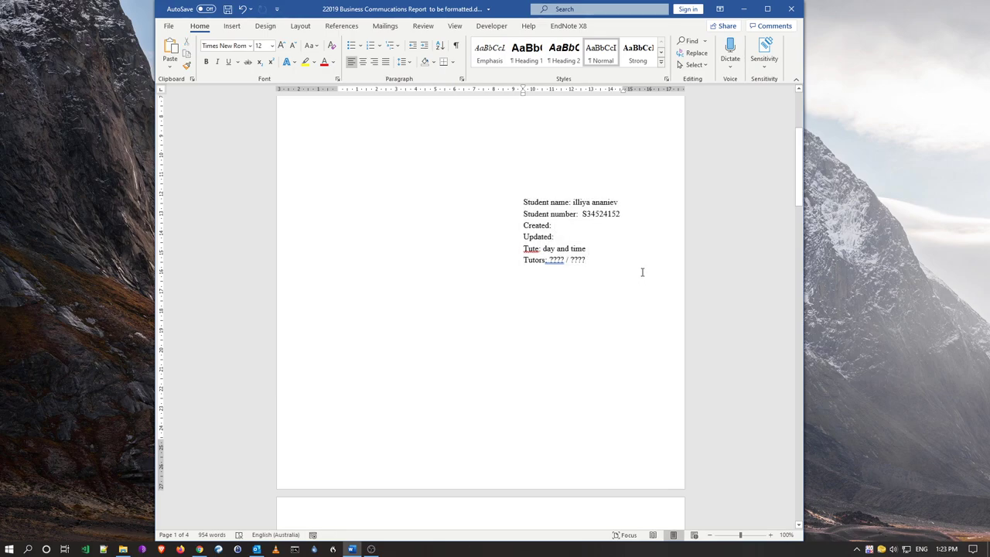